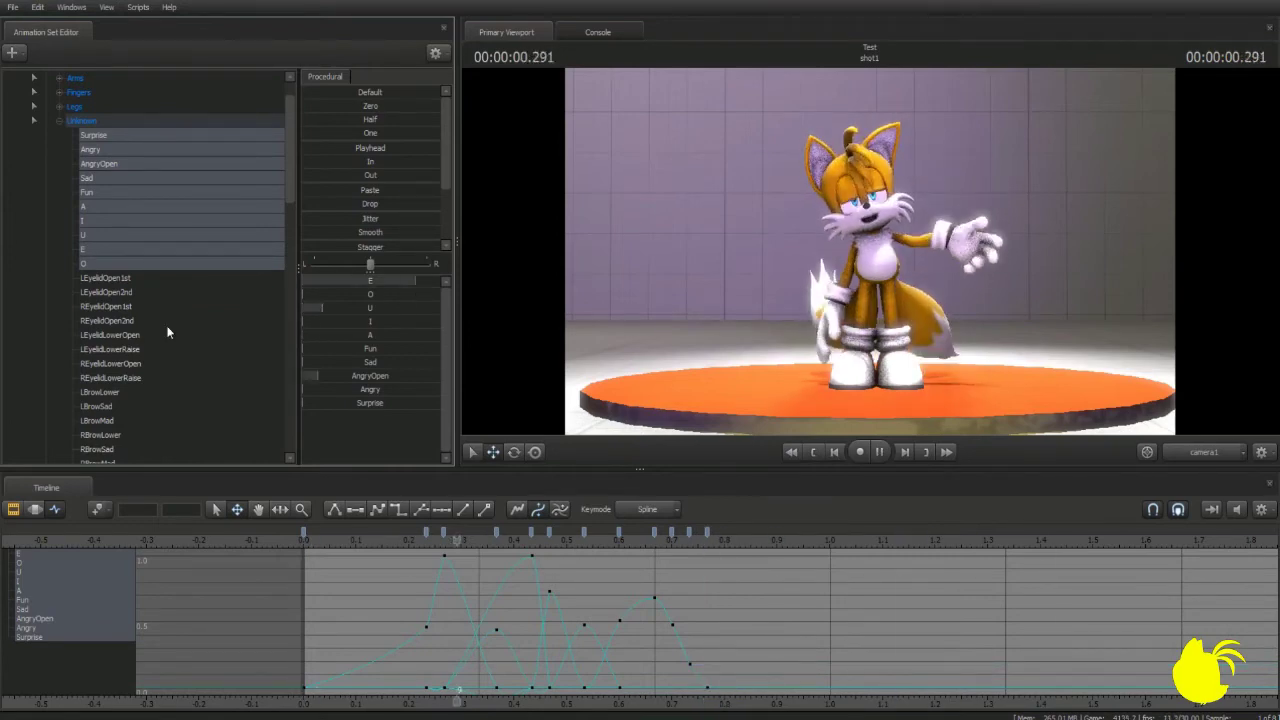
pyautogui.press('space')
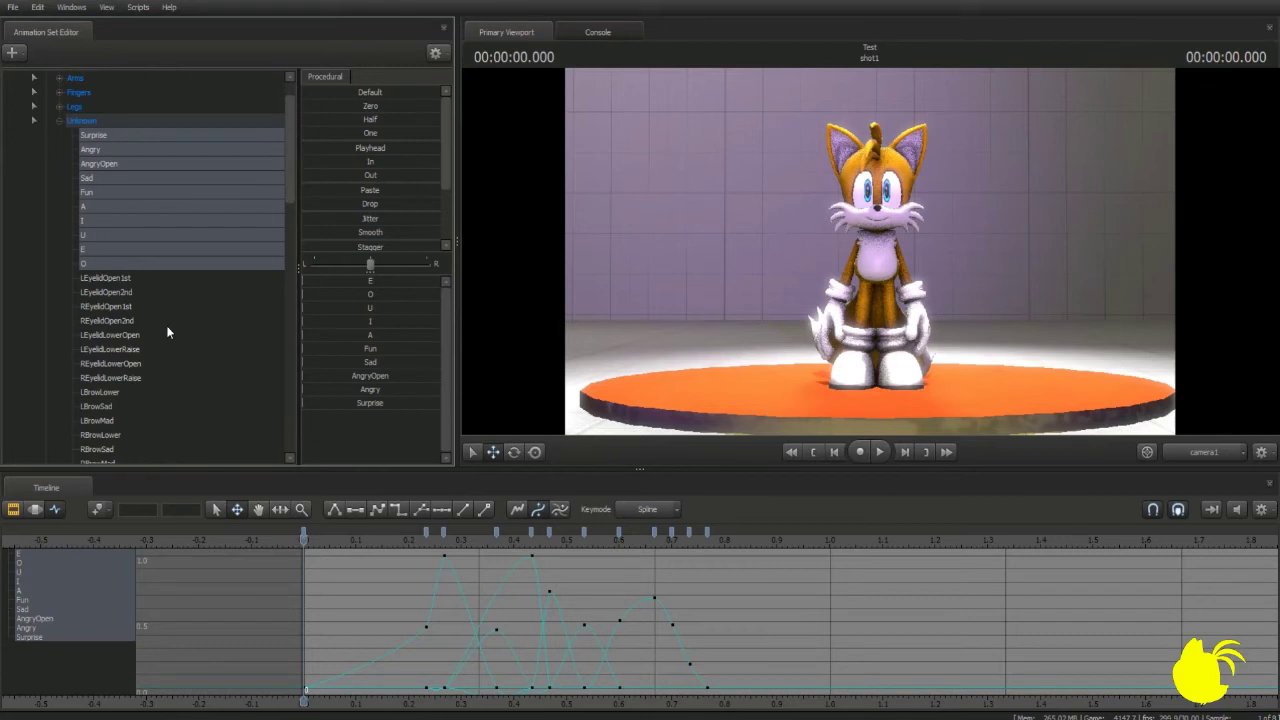
# - Select all the facial-expression keys in the graph and give them flat tangents
pyautogui.rightClick(352, 535)
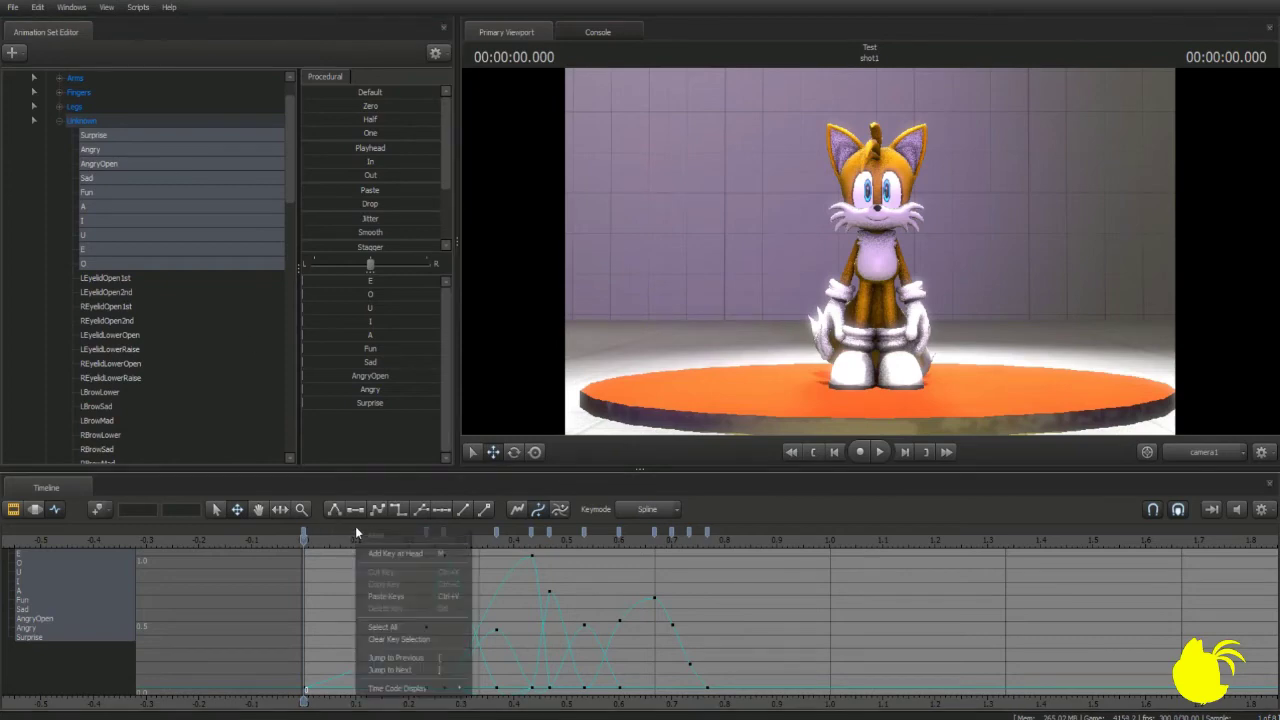
pyautogui.click(382, 627)
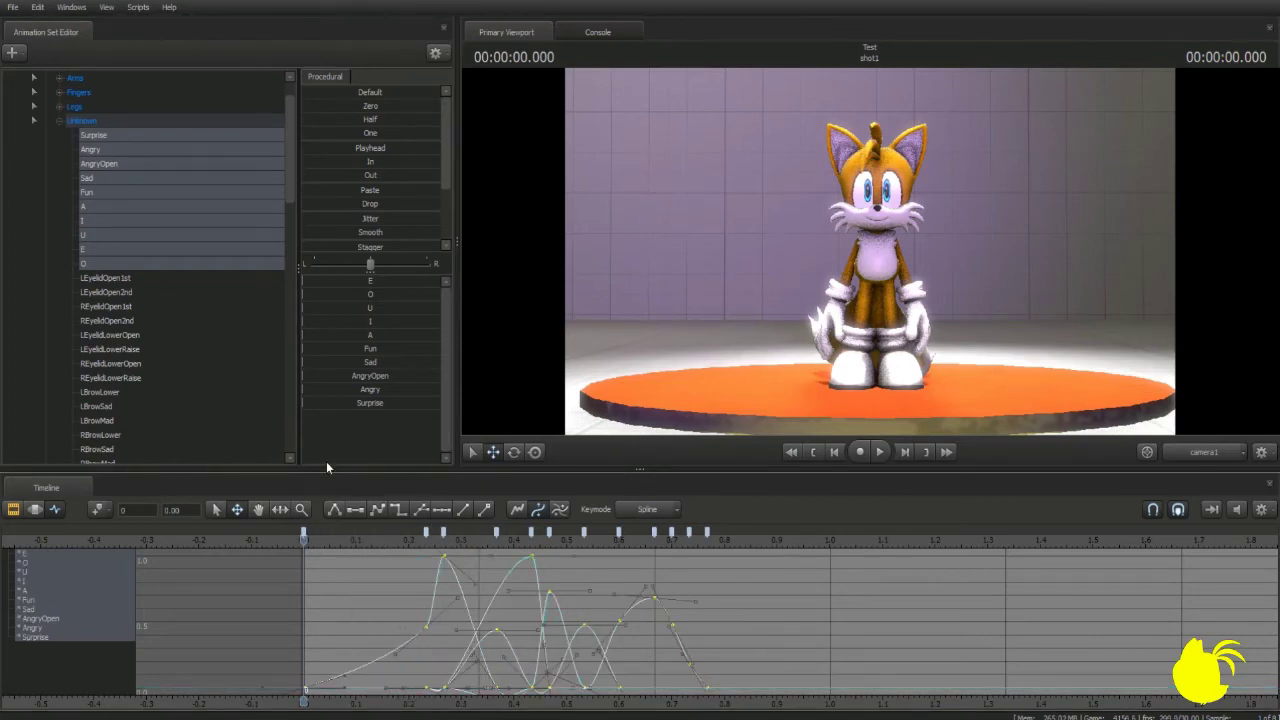
pyautogui.press('Escape')
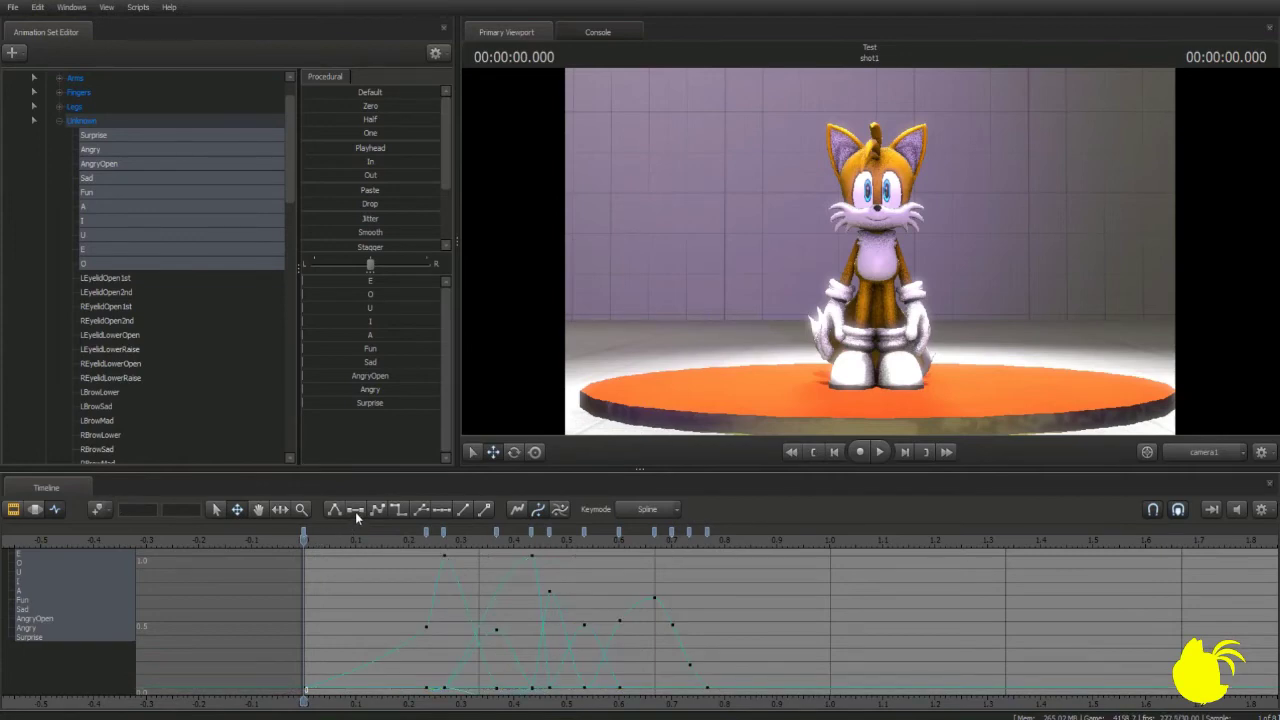
pyautogui.rightClick(336, 530)
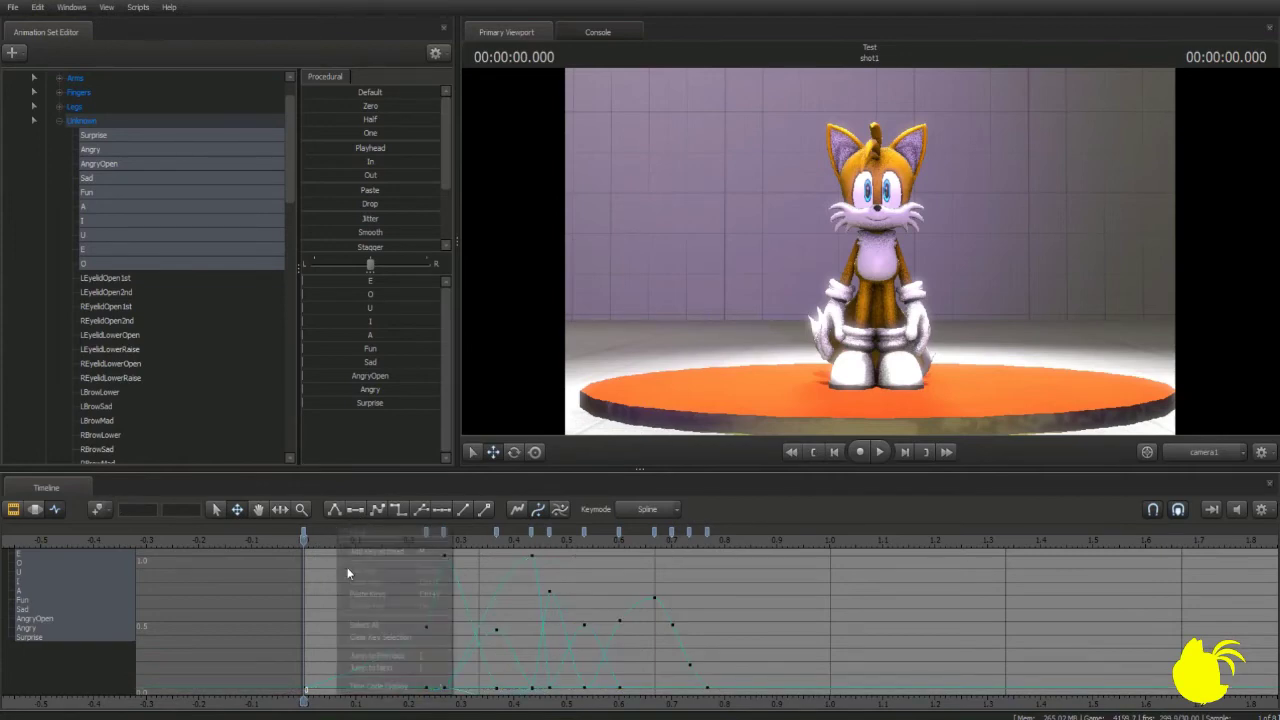
pyautogui.click(384, 624)
pyautogui.click(352, 509)
# - Play, stop and replay the wave from the start to check the smoothed curves
pyautogui.press('space')
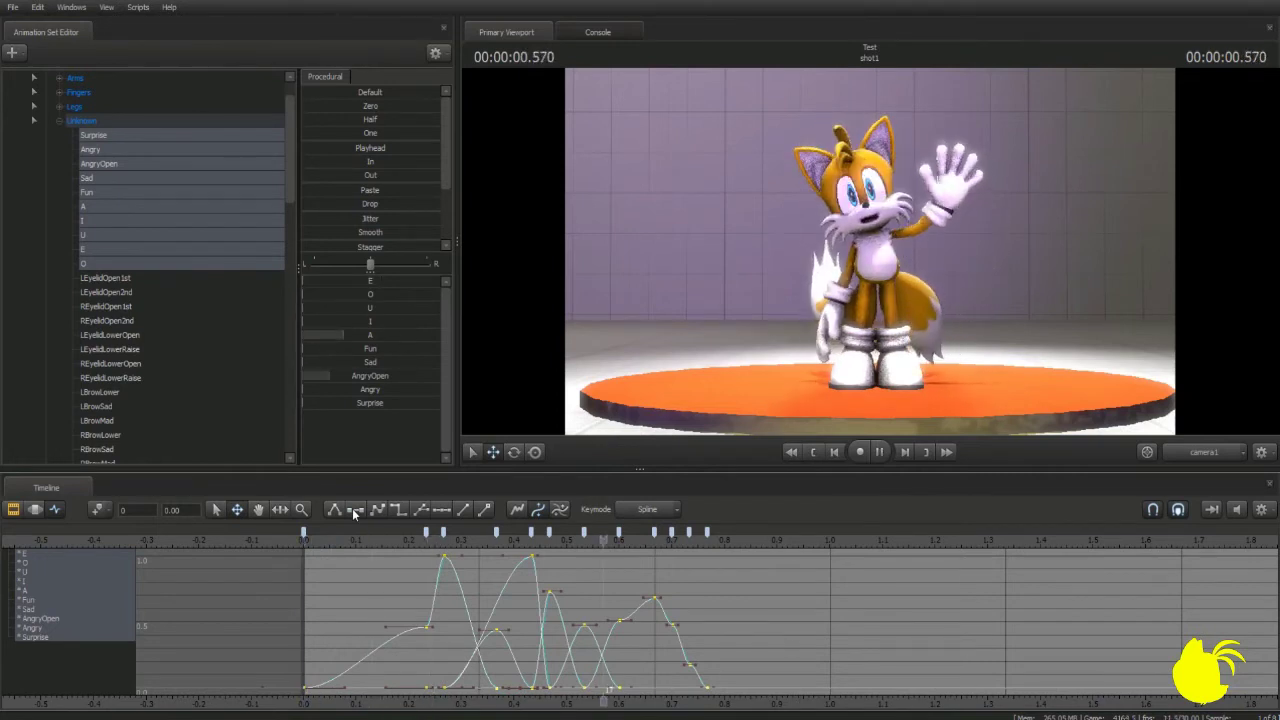
pyautogui.press('space')
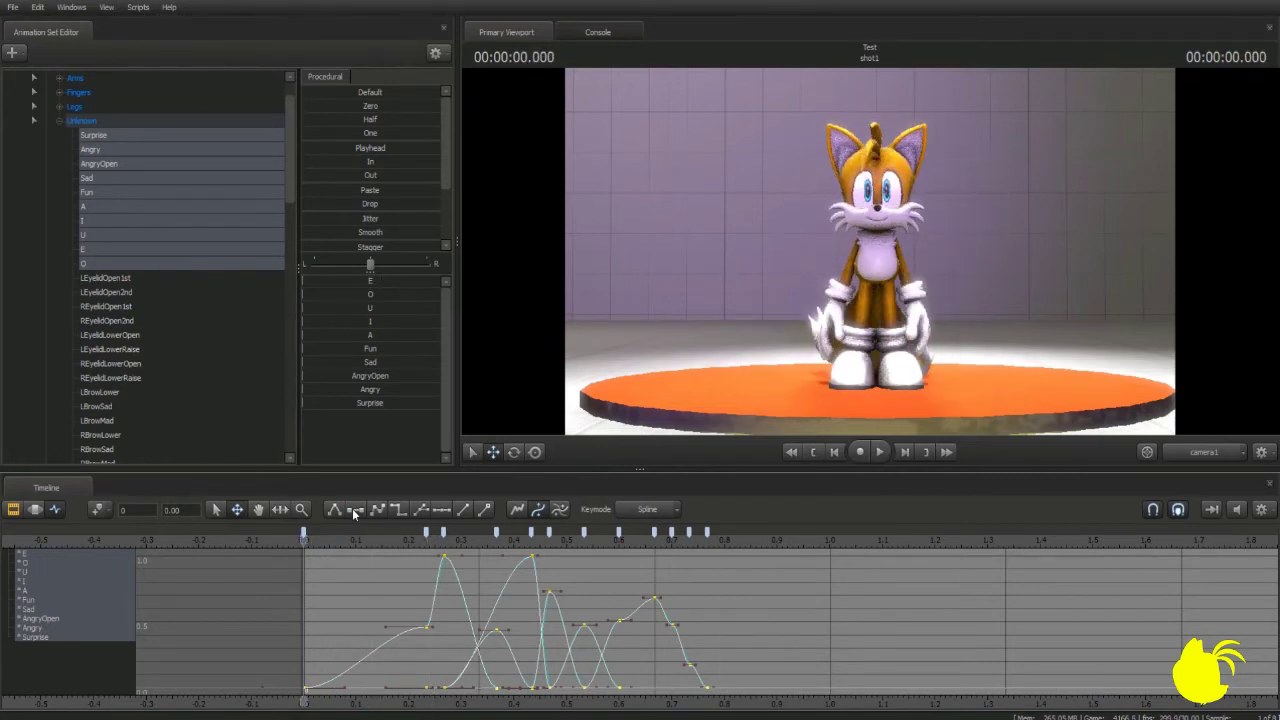
pyautogui.press('space')
pyautogui.press('space')
# - Save the session as test.dmx through Save As, confirming it replaces the existing file
pyautogui.click(8, 10)
pyautogui.press('Right')
pyautogui.press('Right')
pyautogui.press('Right')
pyautogui.click(12, 8)
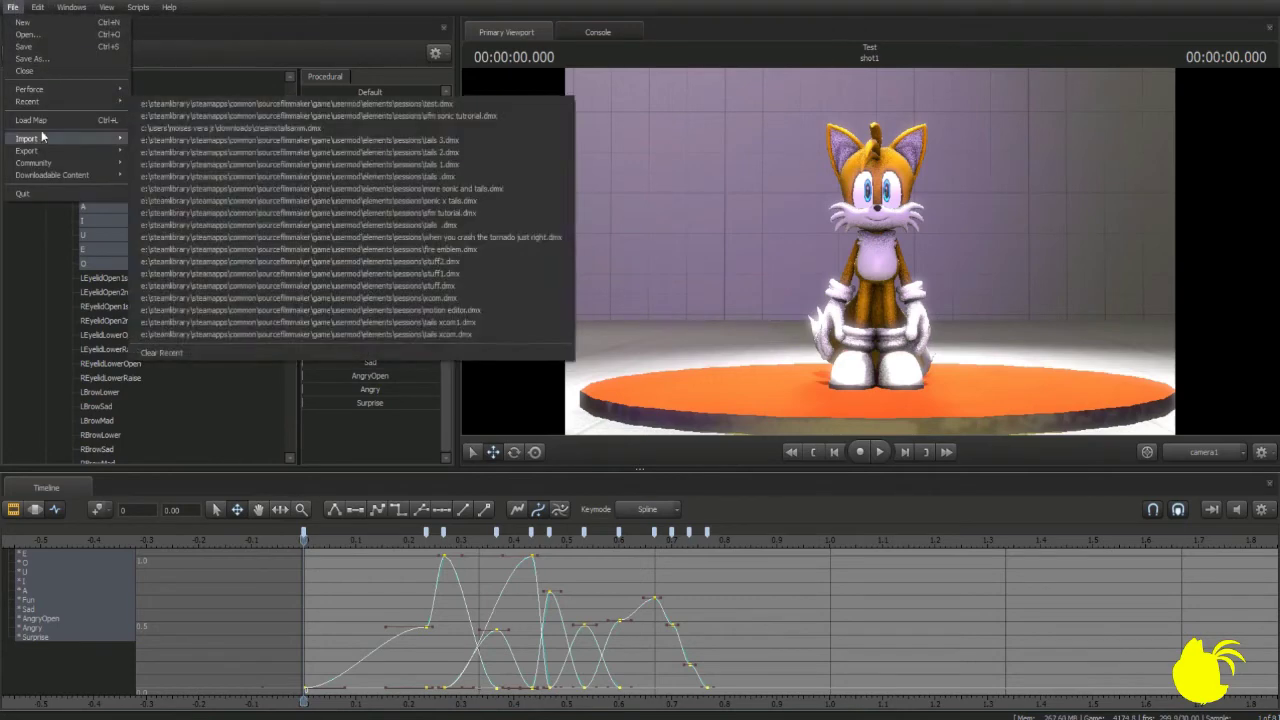
pyautogui.click(40, 57)
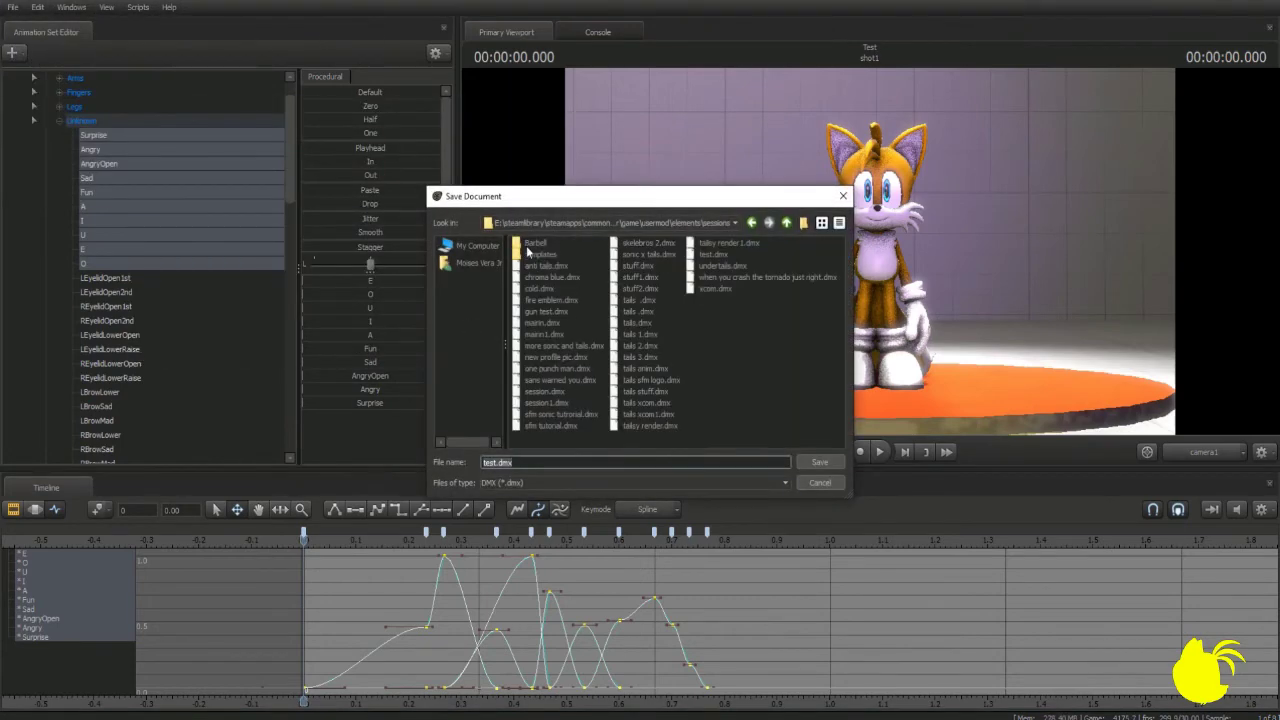
pyautogui.click(819, 462)
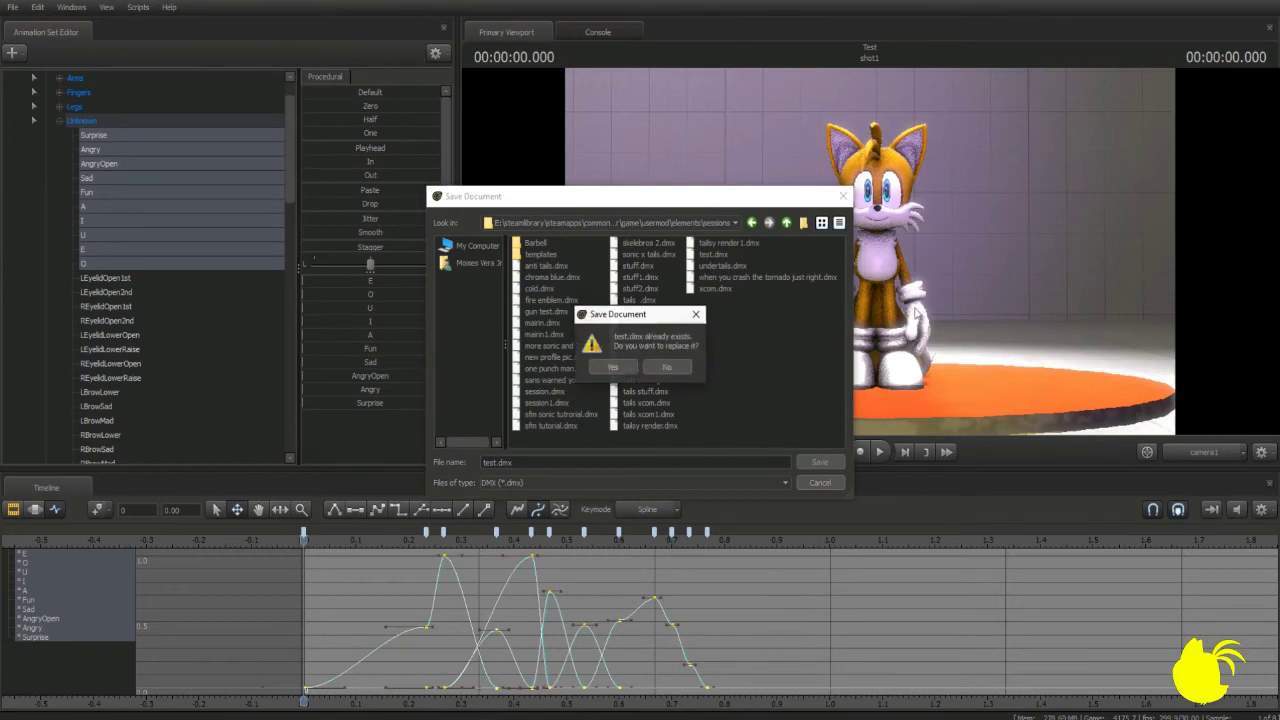
pyautogui.click(608, 366)
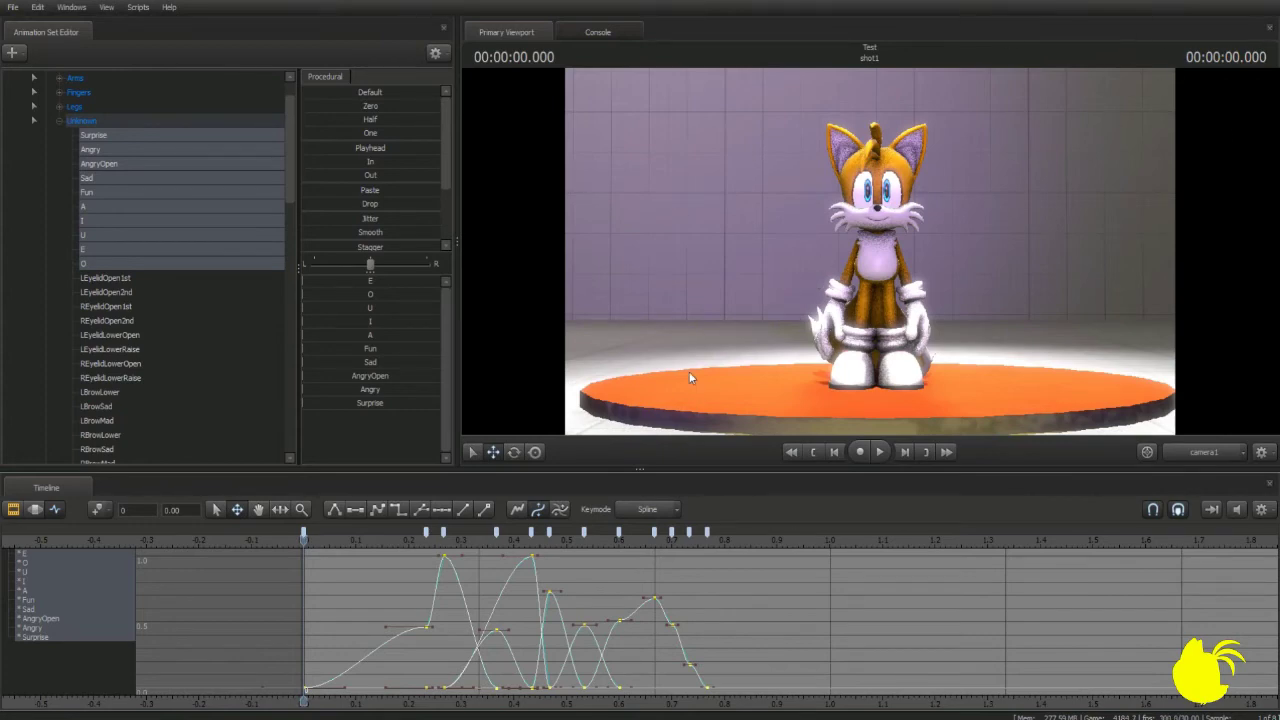
# - Open the Export Movie dialog from File > Export > Movie, showing AVI at 720p
pyautogui.click(13, 7)
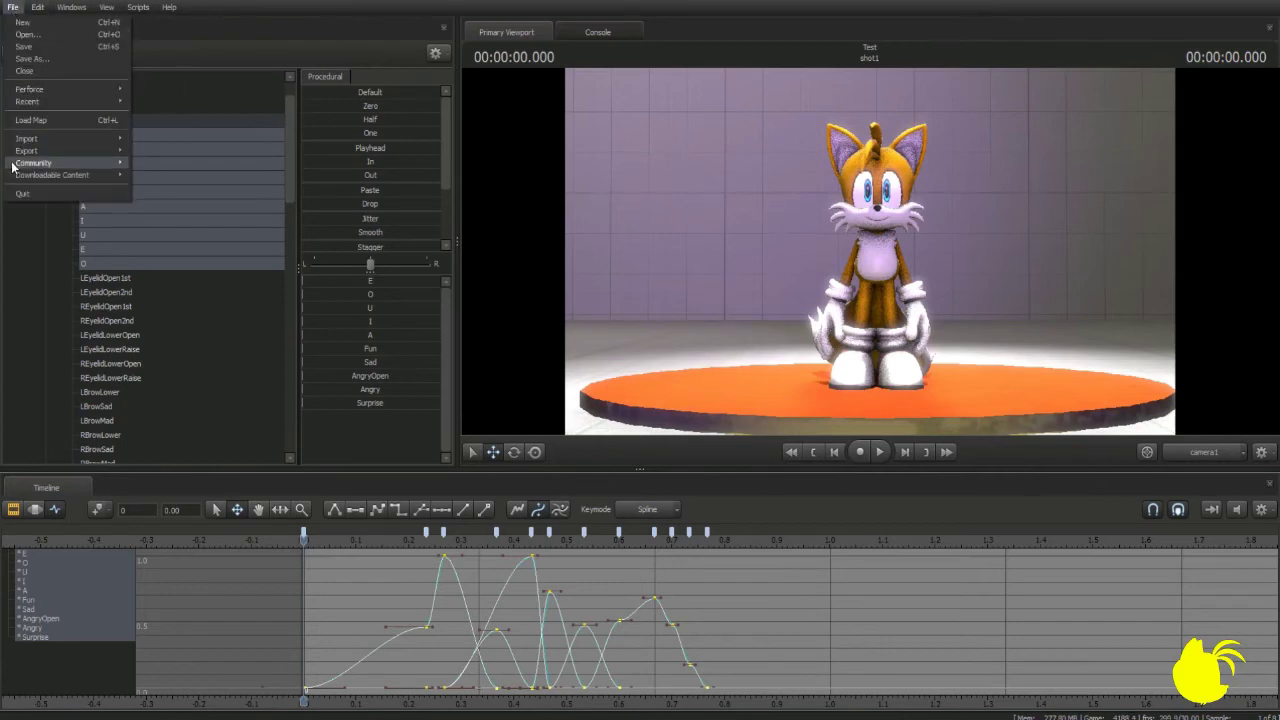
pyautogui.moveTo(40, 150)
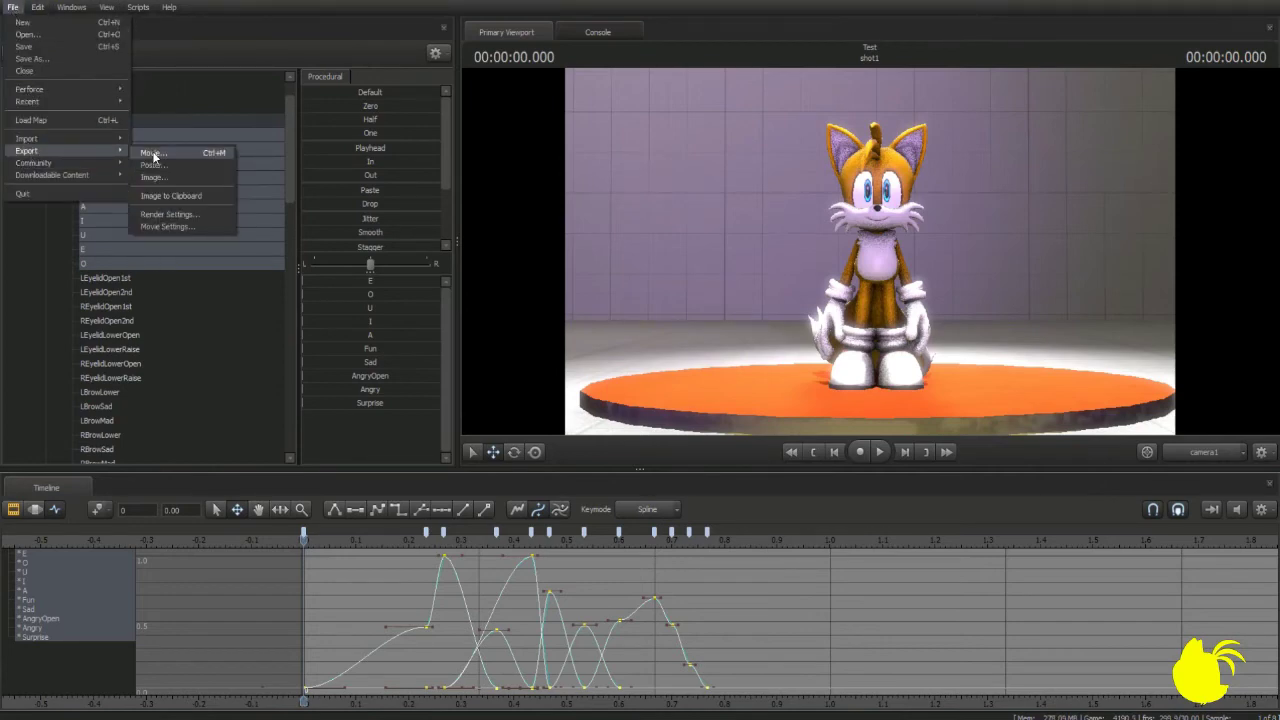
pyautogui.click(153, 155)
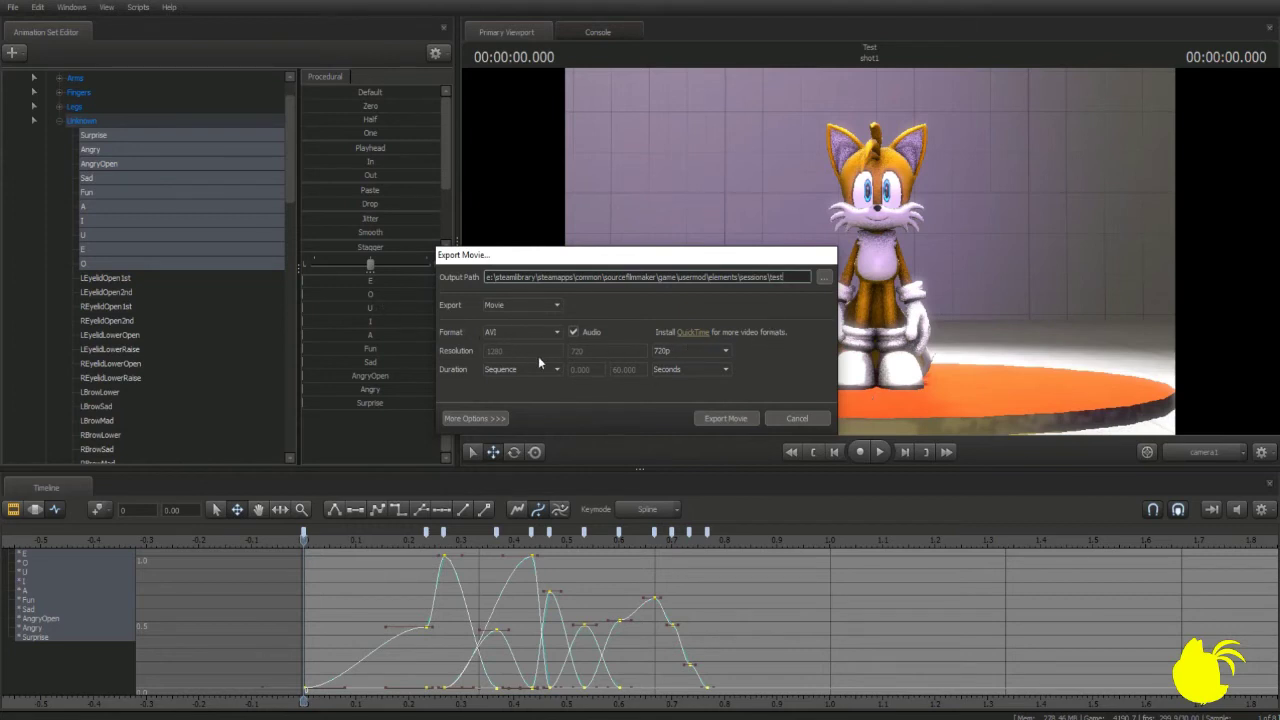
# - Under More Options, set Depth Of Field and Motion Blur samples to 256 (override)
pyautogui.click(486, 419)
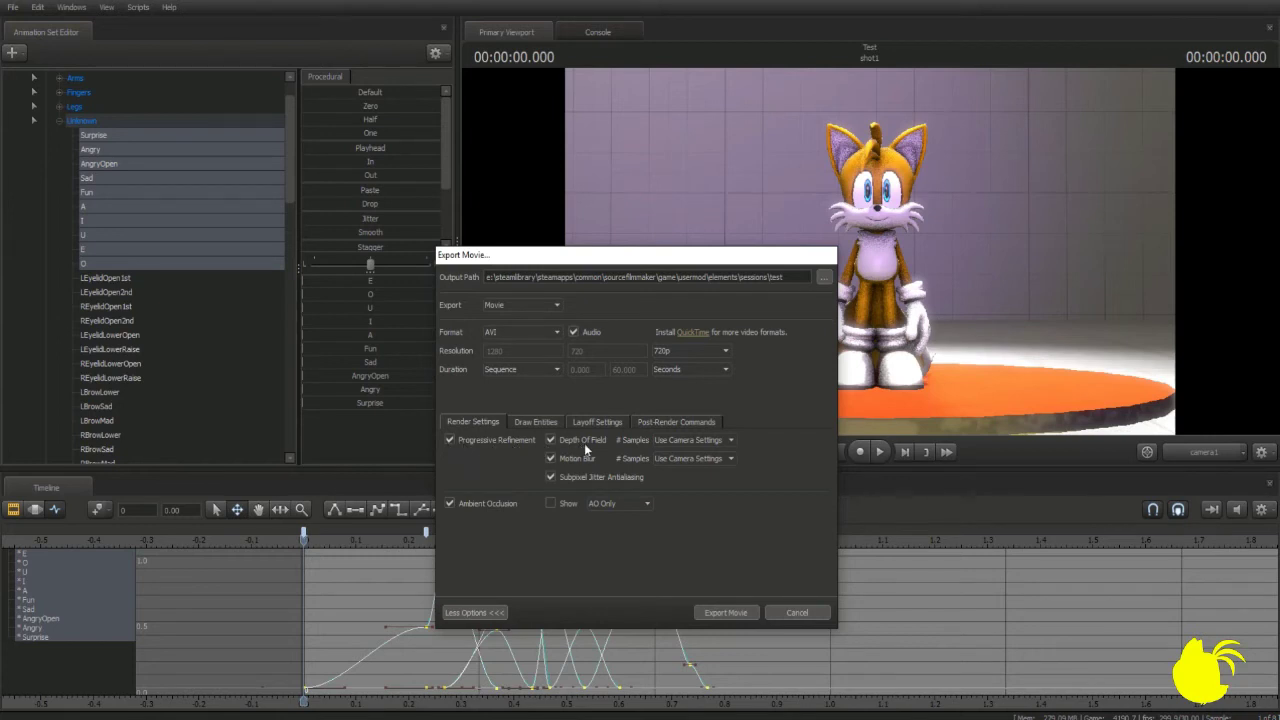
pyautogui.click(670, 442)
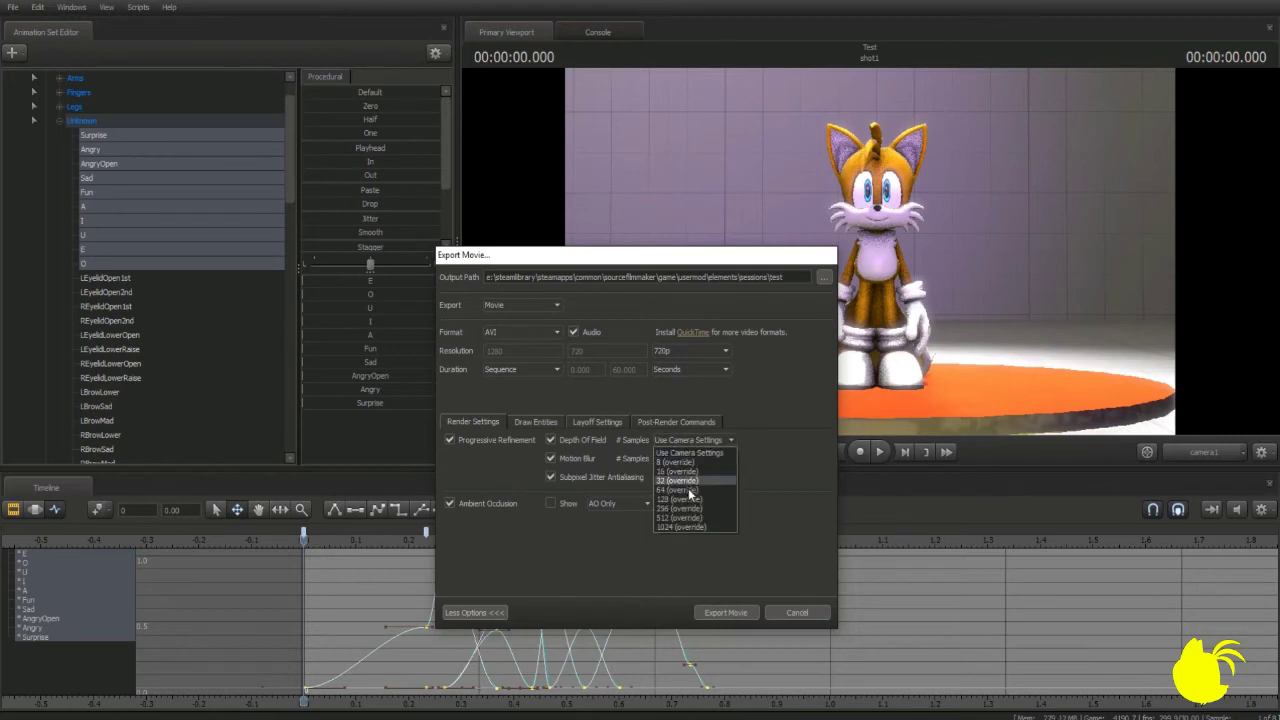
pyautogui.click(686, 503)
pyautogui.click(693, 458)
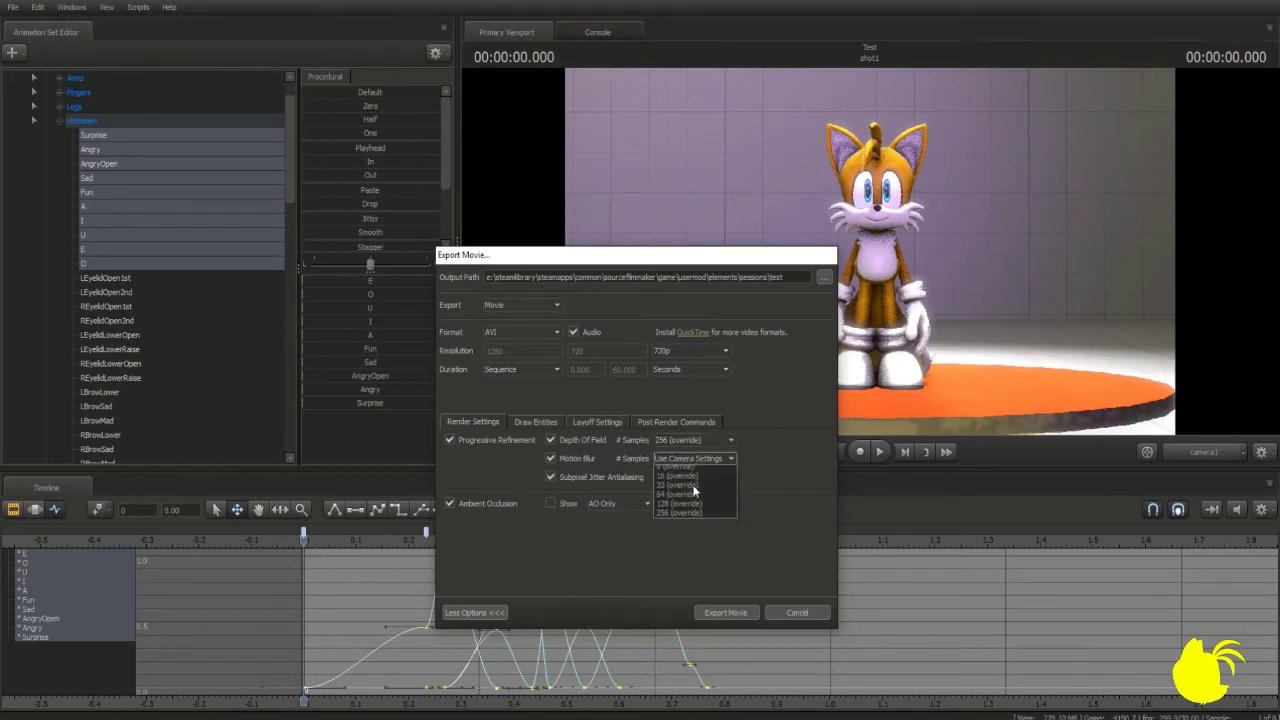
pyautogui.click(693, 528)
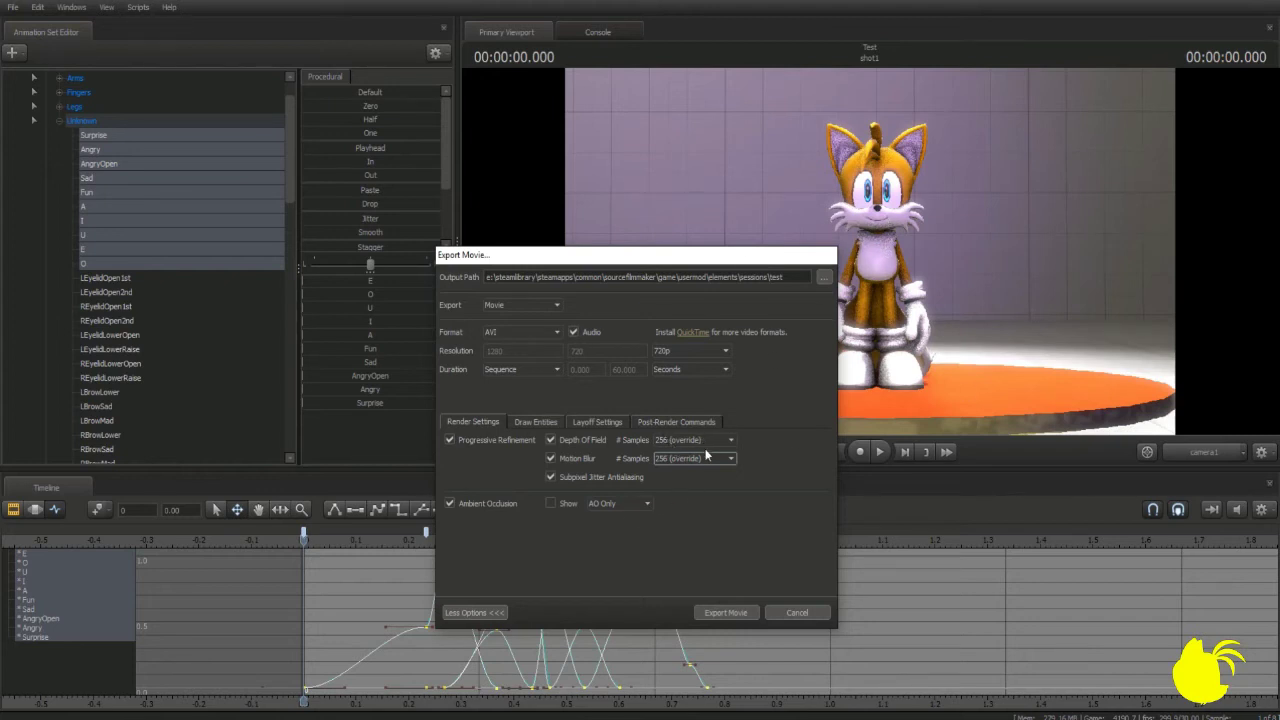
# - Recheck depth-of-field samples, briefly reset to camera settings, restore 256, then view Draw Entities
pyautogui.click(667, 442)
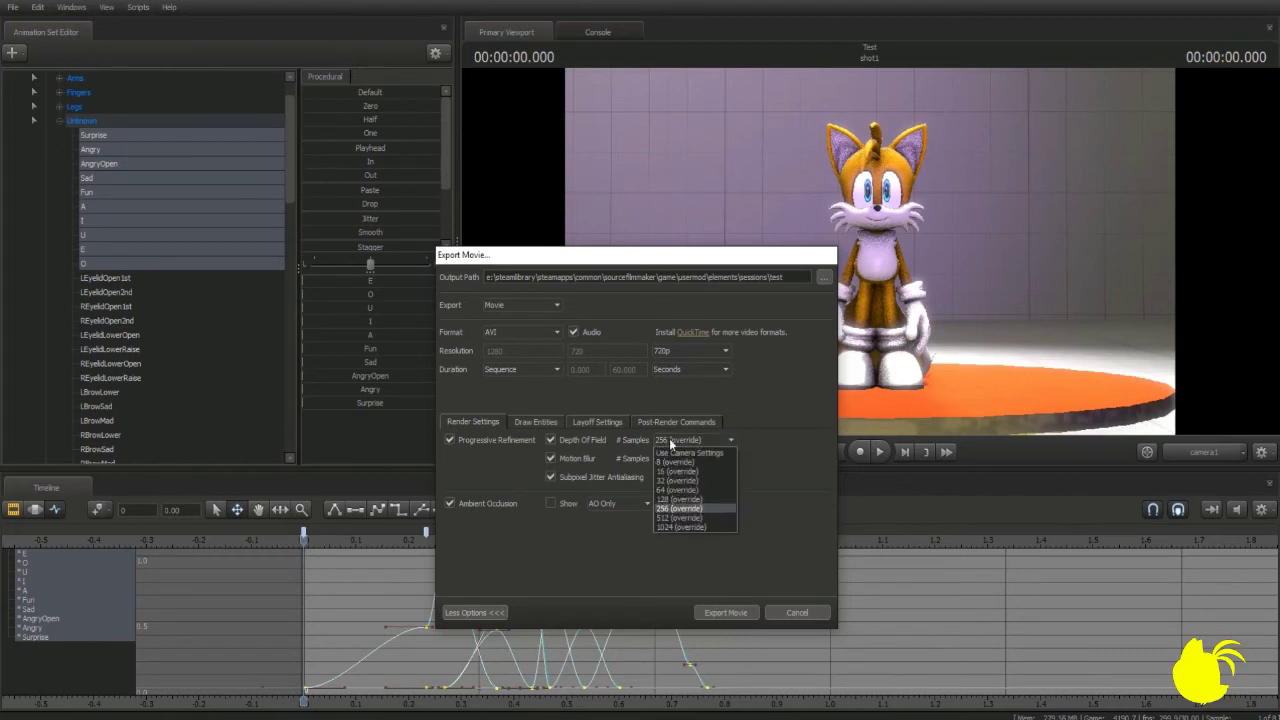
pyautogui.click(674, 508)
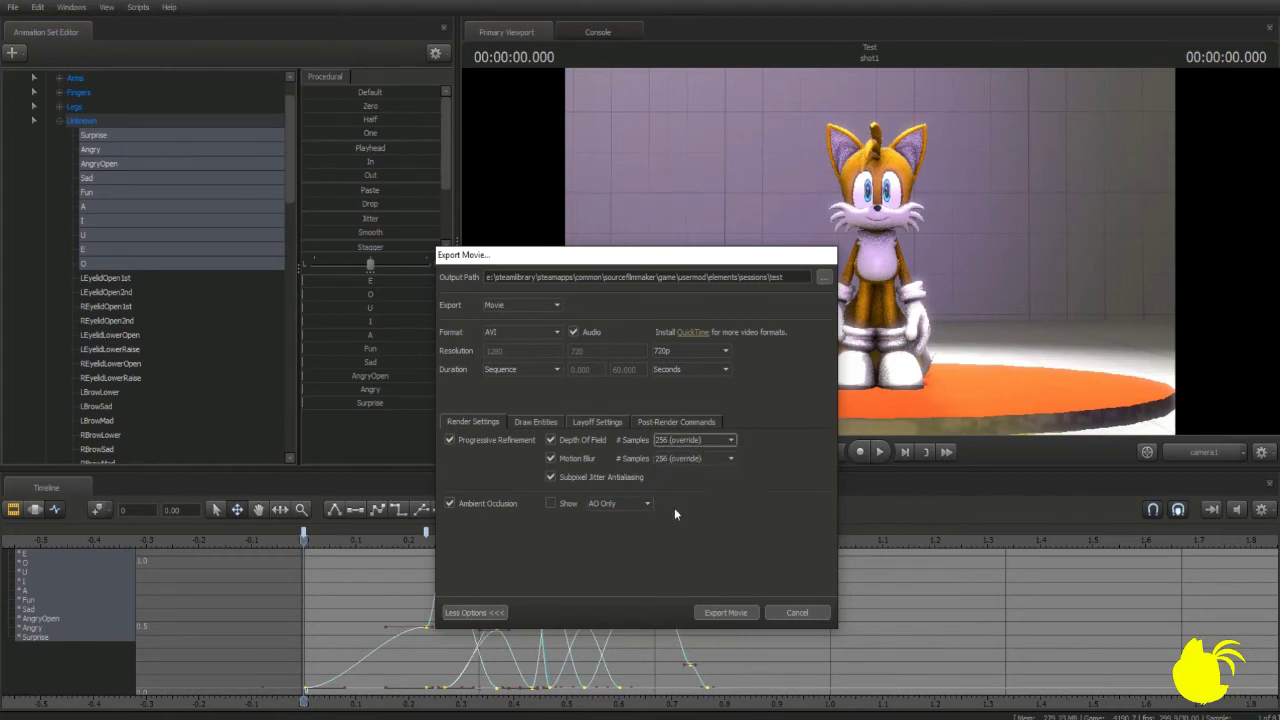
pyautogui.click(685, 441)
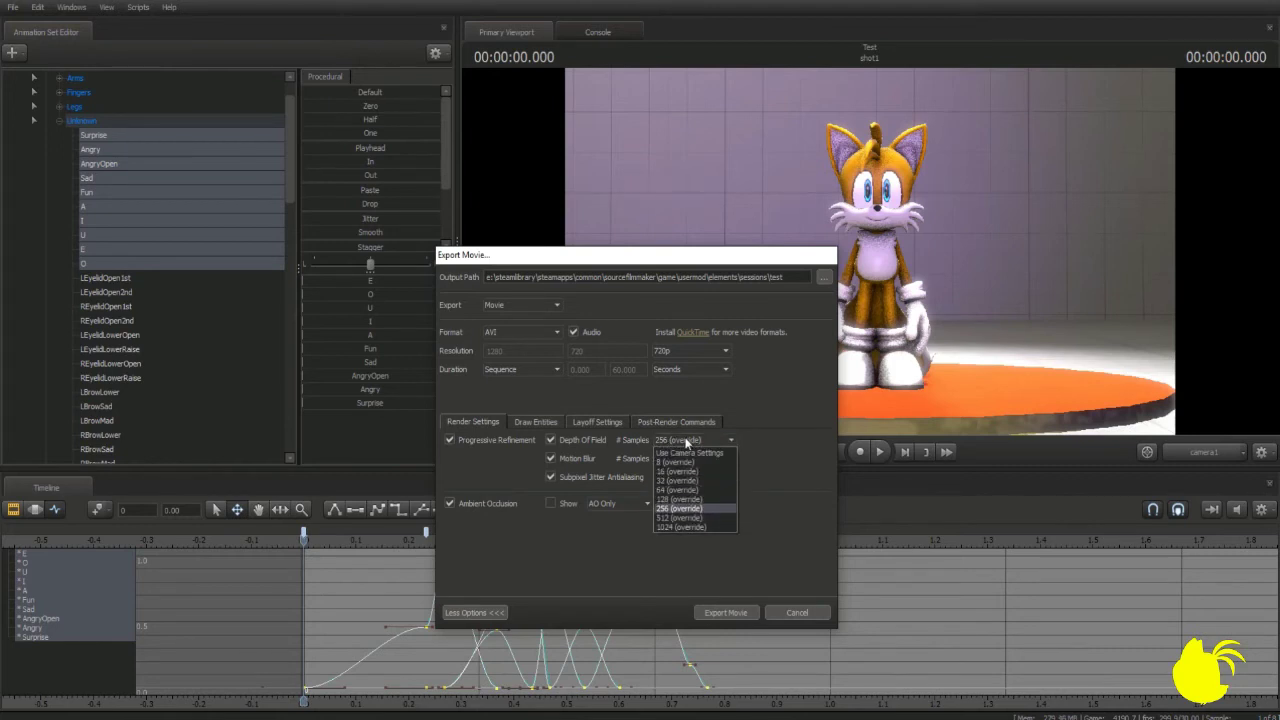
pyautogui.click(687, 508)
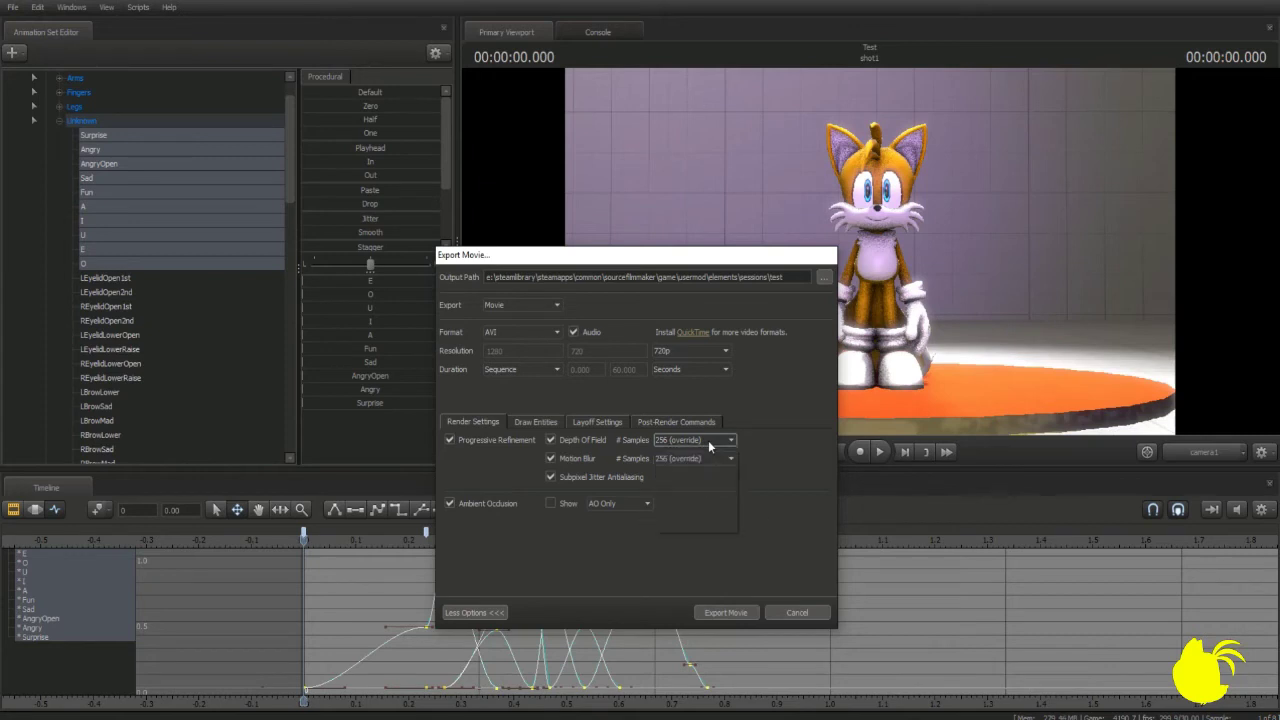
pyautogui.click(708, 440)
pyautogui.click(673, 452)
pyautogui.click(690, 441)
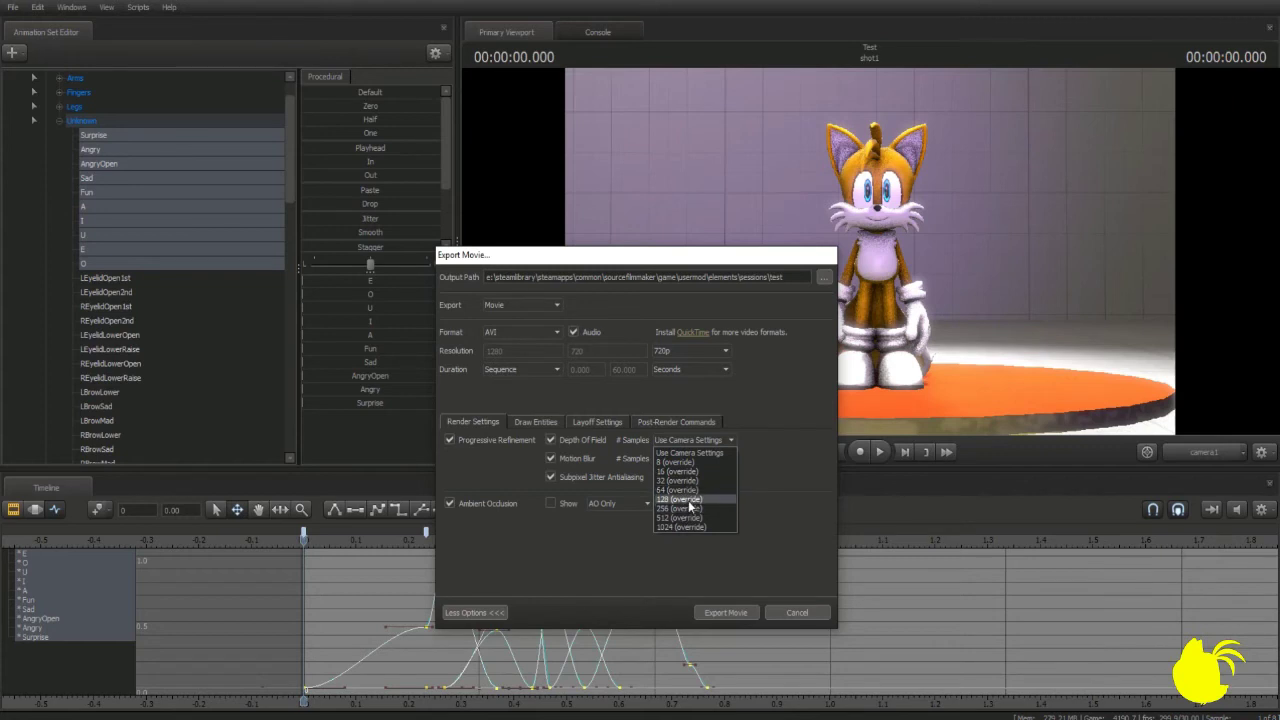
pyautogui.click(687, 508)
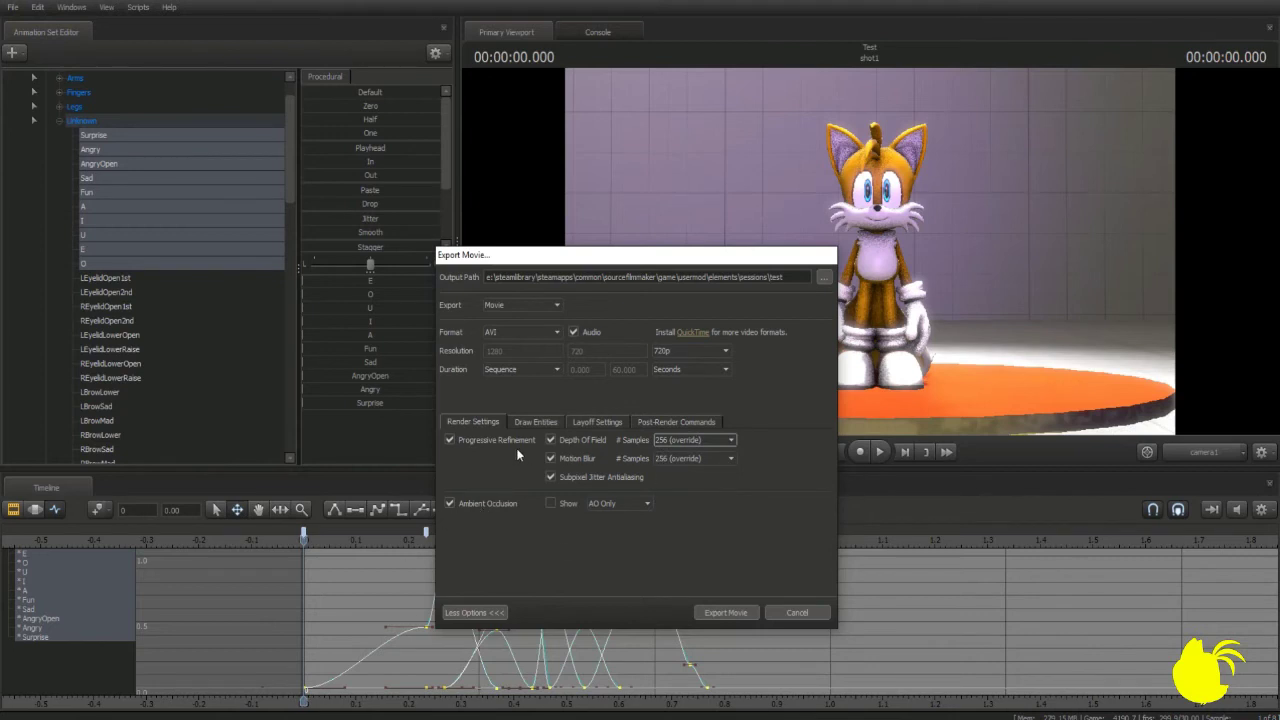
pyautogui.click(542, 421)
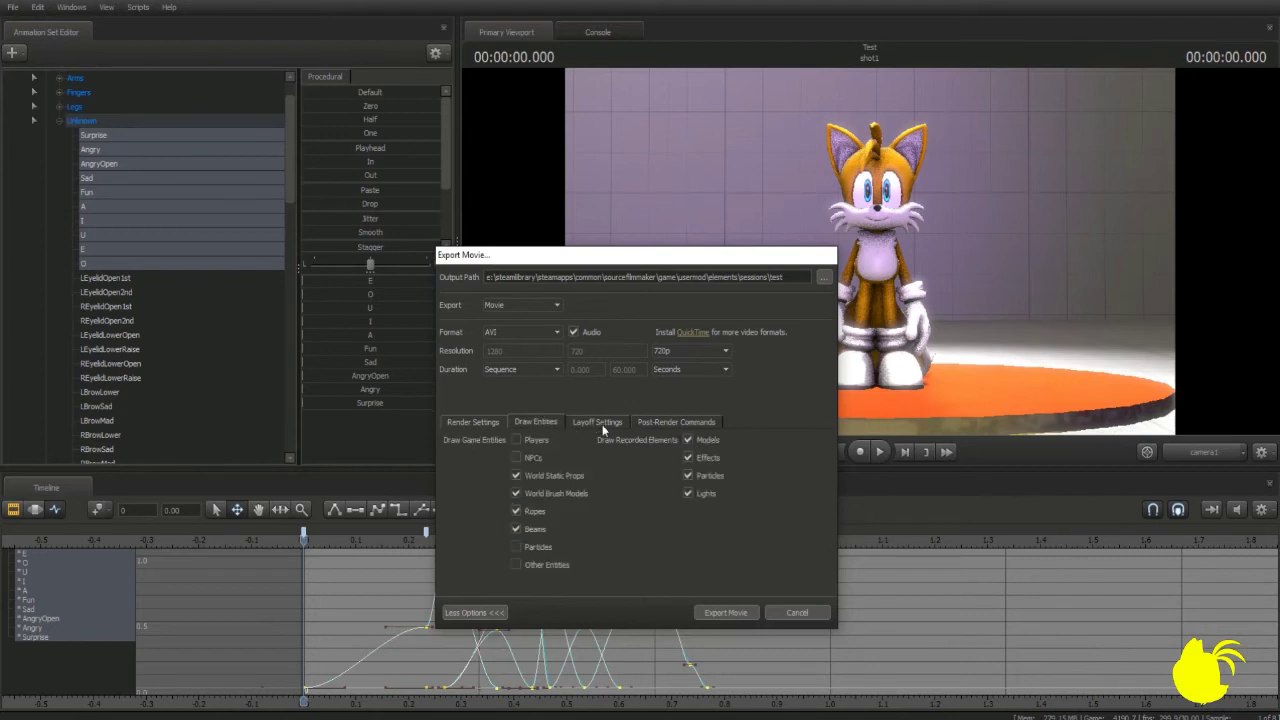
# - In Layoff Settings, enable Override Frame Rate and change it from 30.000 to 60.000
pyautogui.click(598, 421)
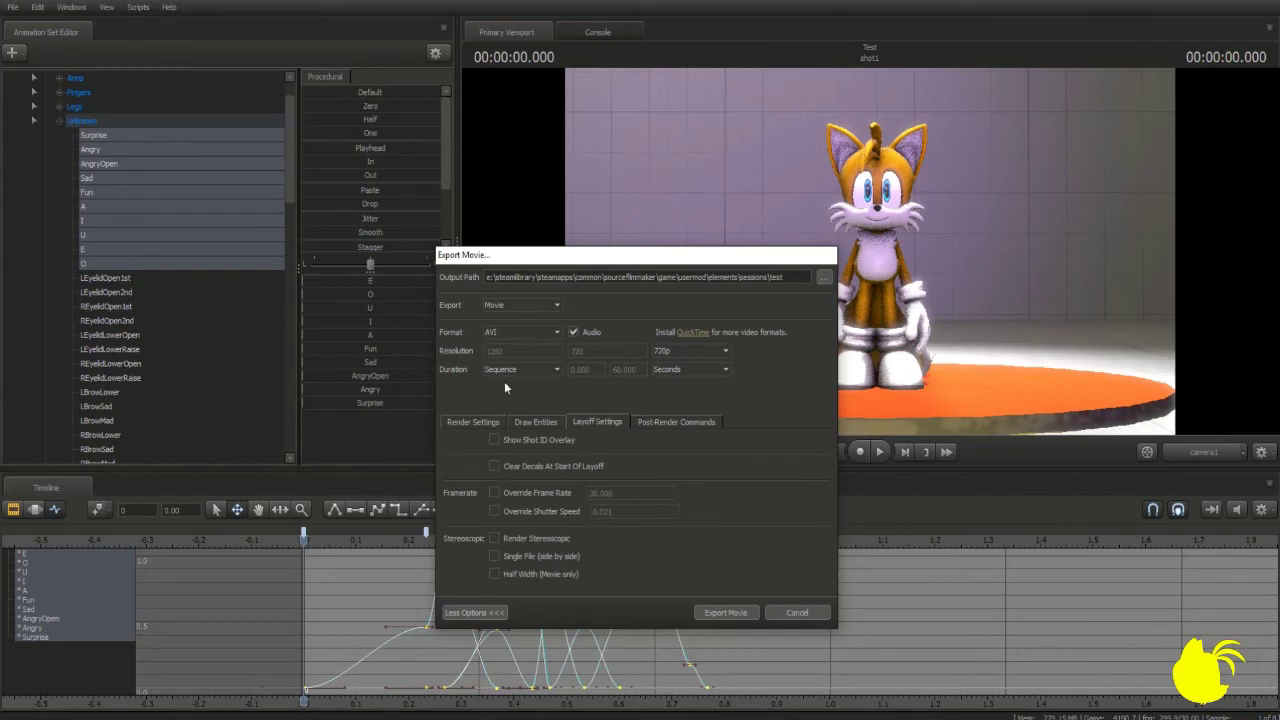
pyautogui.click(494, 493)
pyautogui.click(593, 493)
pyautogui.press('BackSpace')
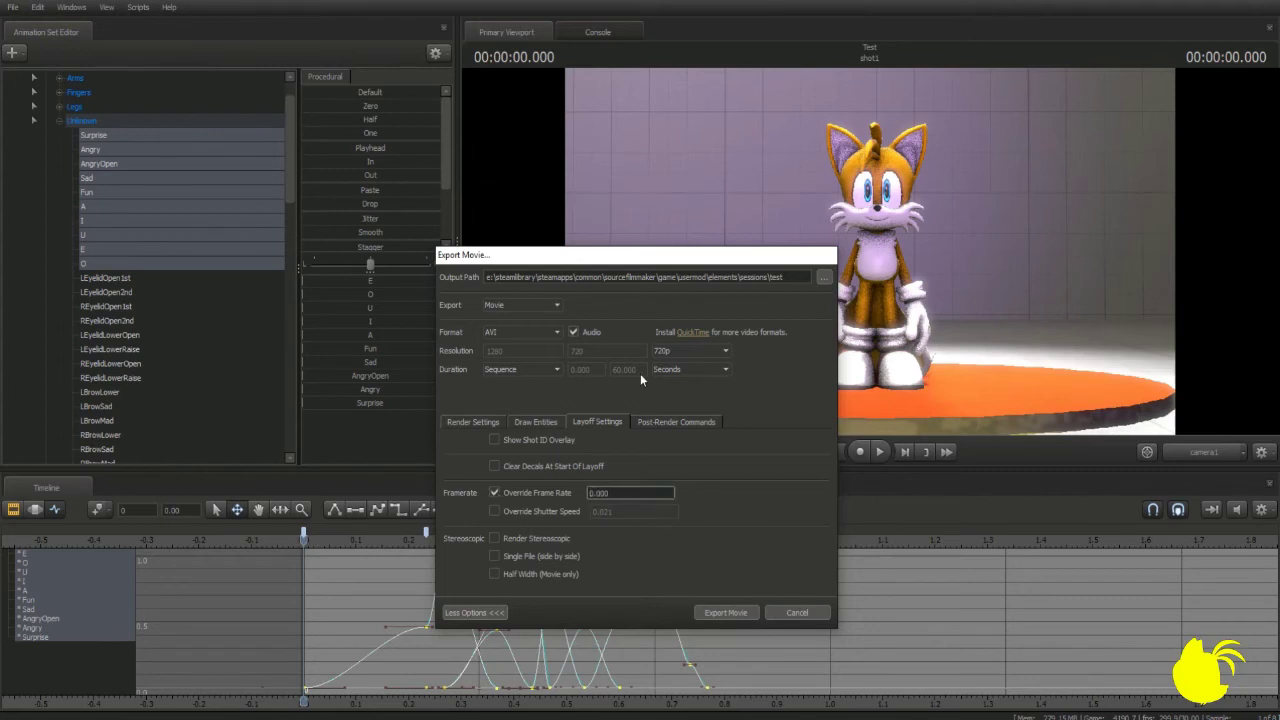
pyautogui.write('6')
# - Start the AVI movie render with Export Movie
pyautogui.click(726, 613)
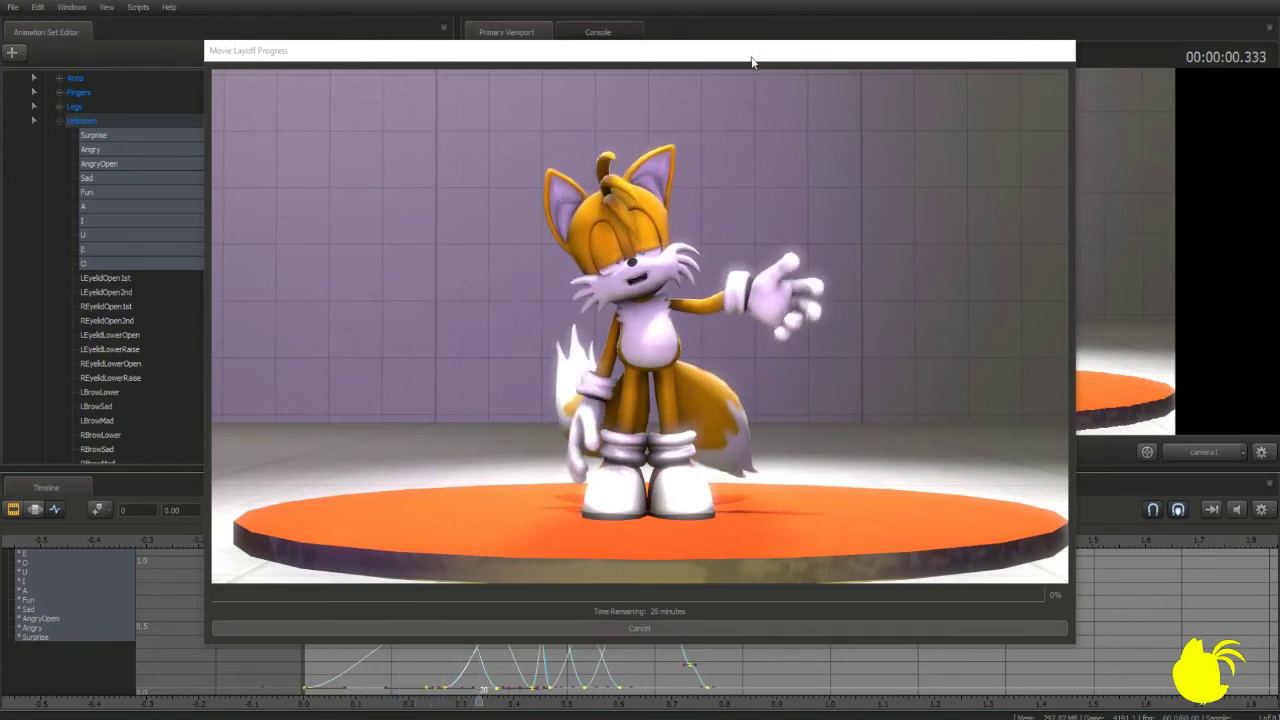
# - Cancel the movie render, switch the timeline to clip view, and play then stop the wave
pyautogui.click(639, 628)
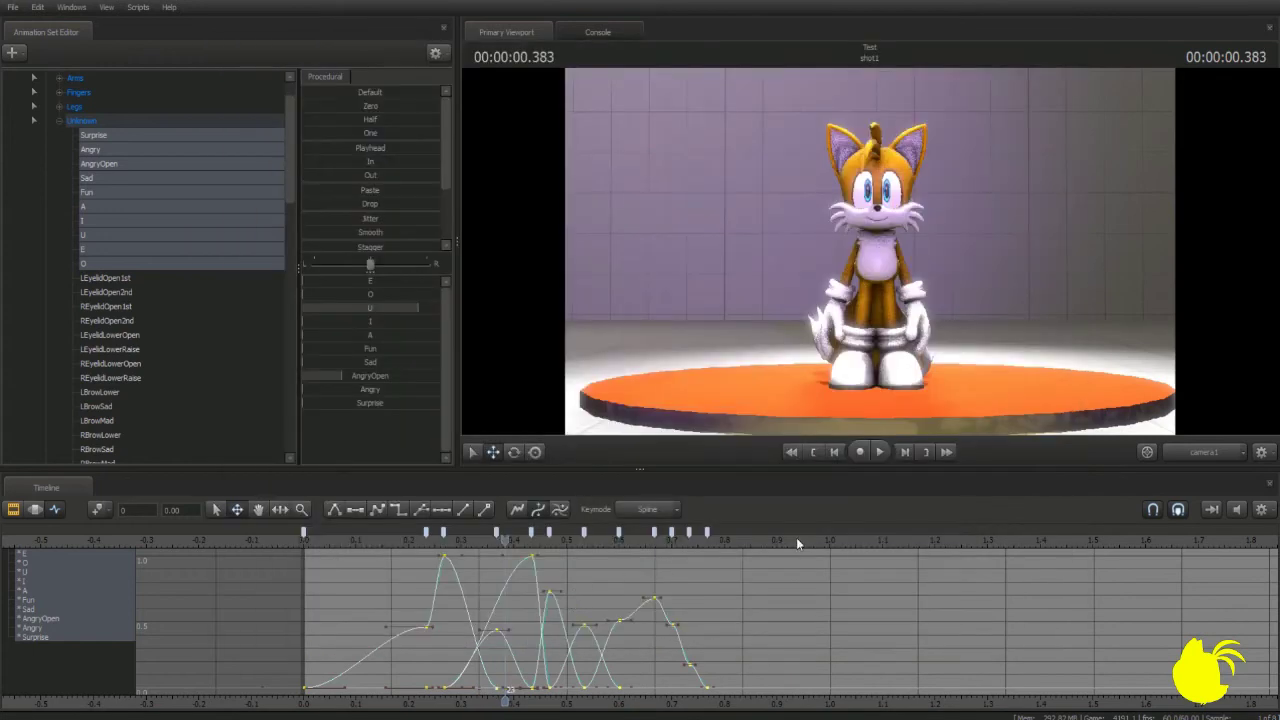
pyautogui.click(15, 511)
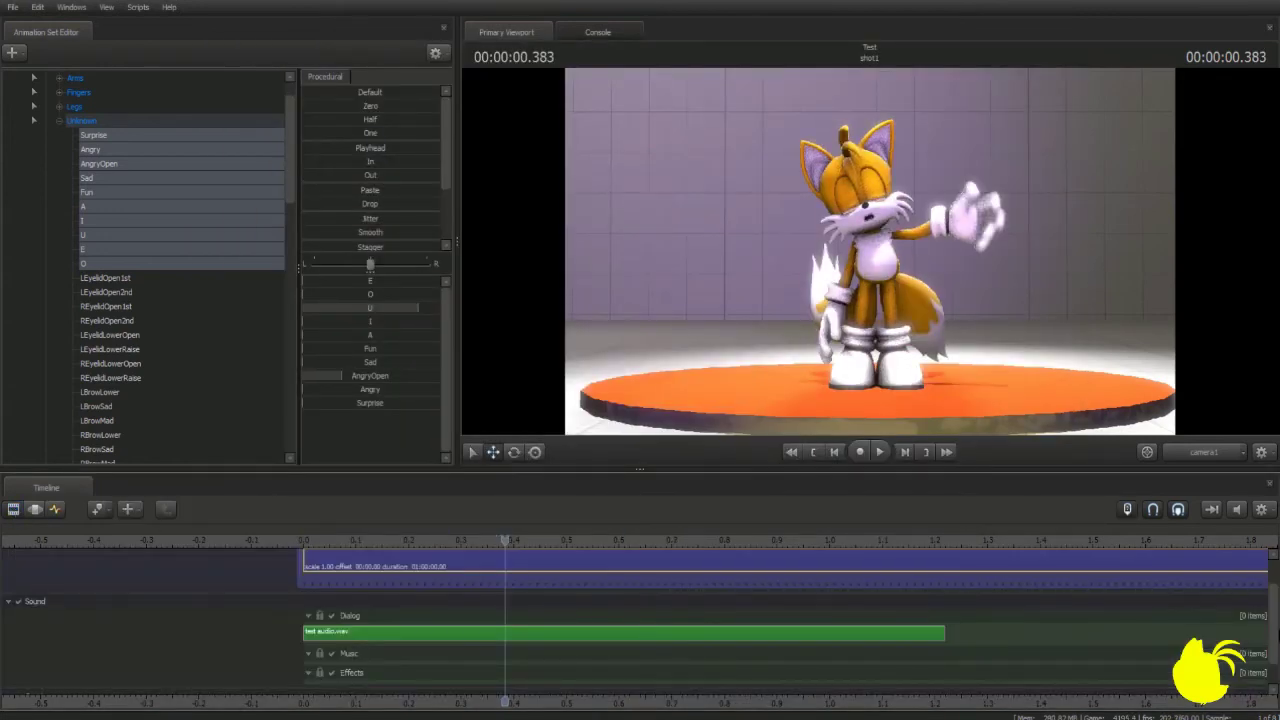
pyautogui.scroll(1, 1272, 605)
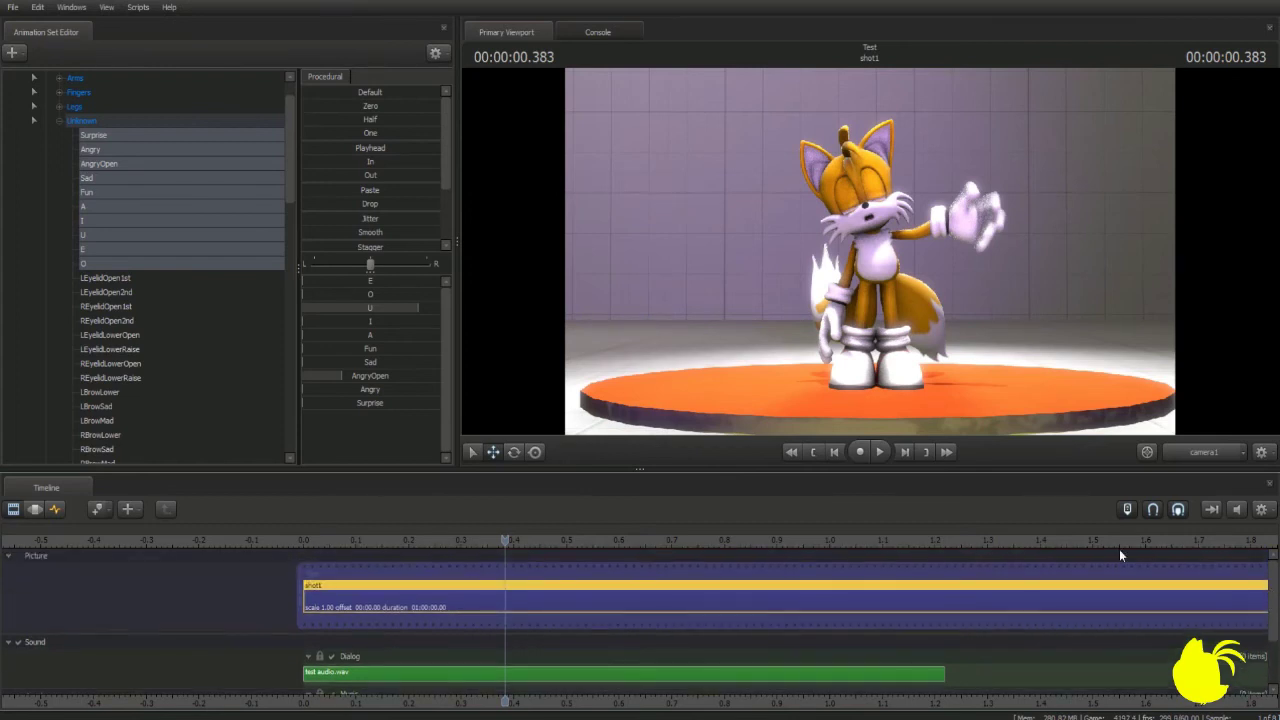
pyautogui.press('space')
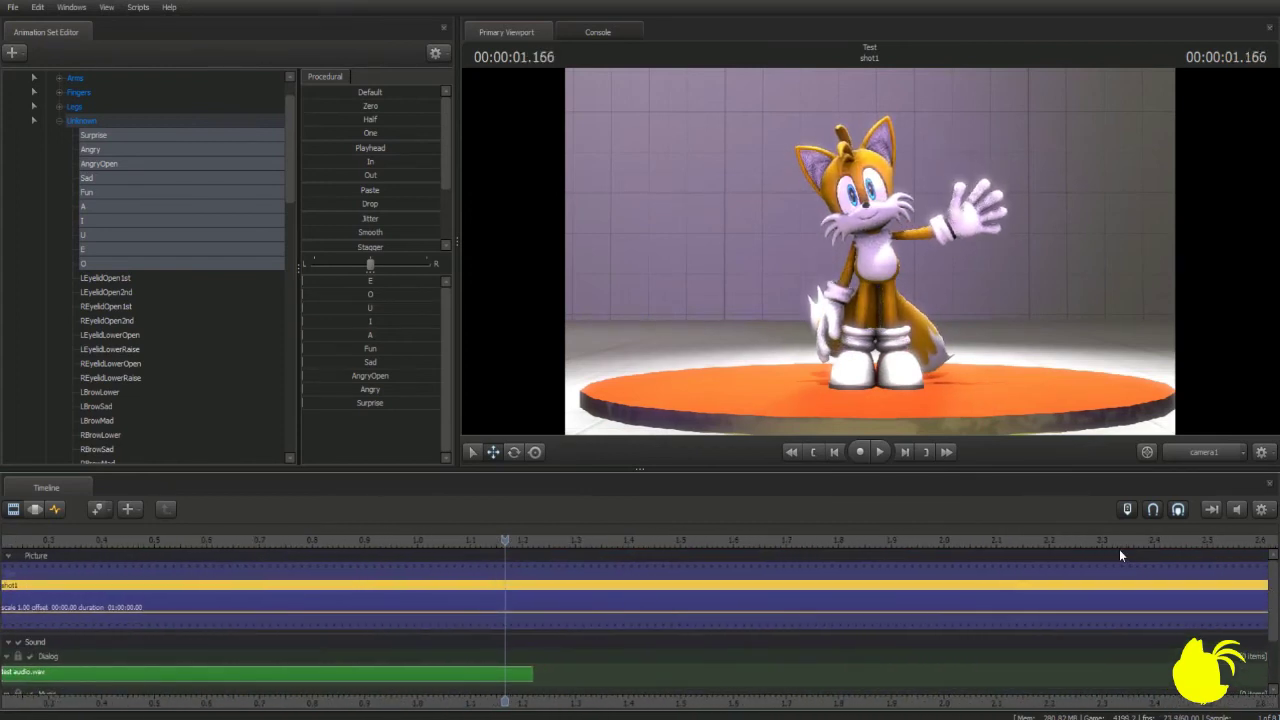
pyautogui.press('space')
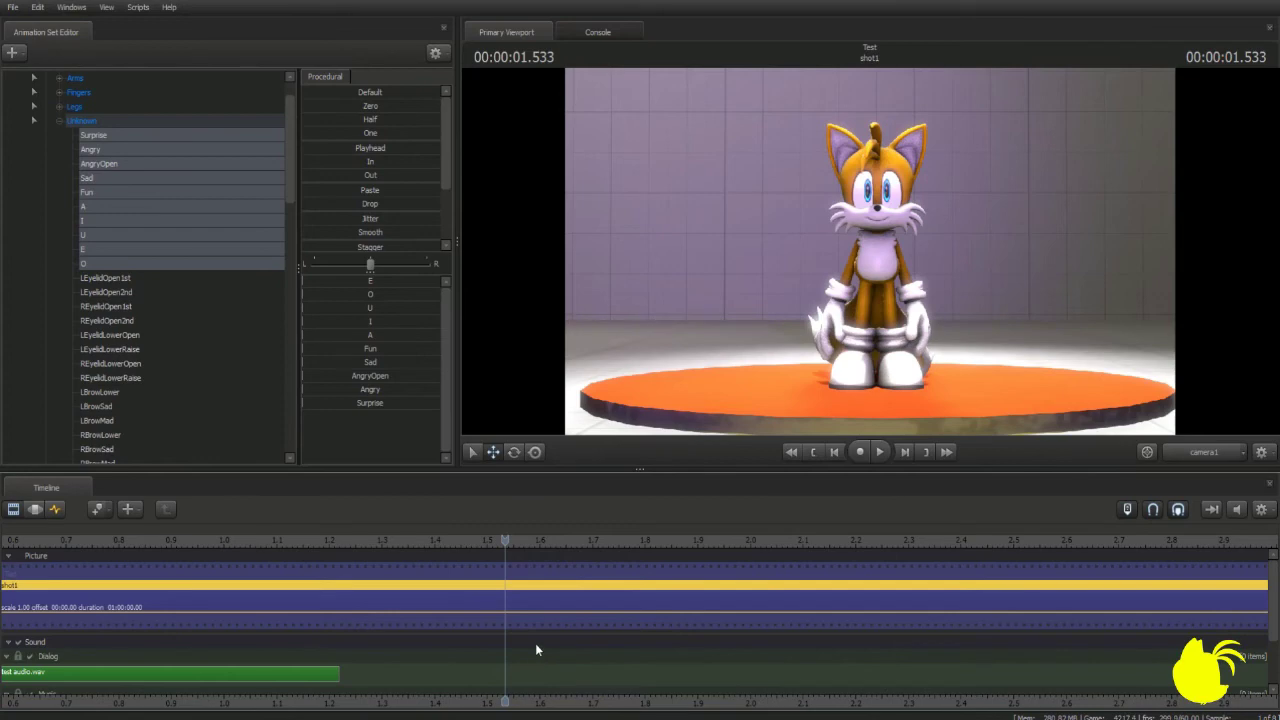
# - Split shot1 at the playhead, trim the picture clip to about 1.5 seconds, and play it
pyautogui.scroll(-6, 597, 603)
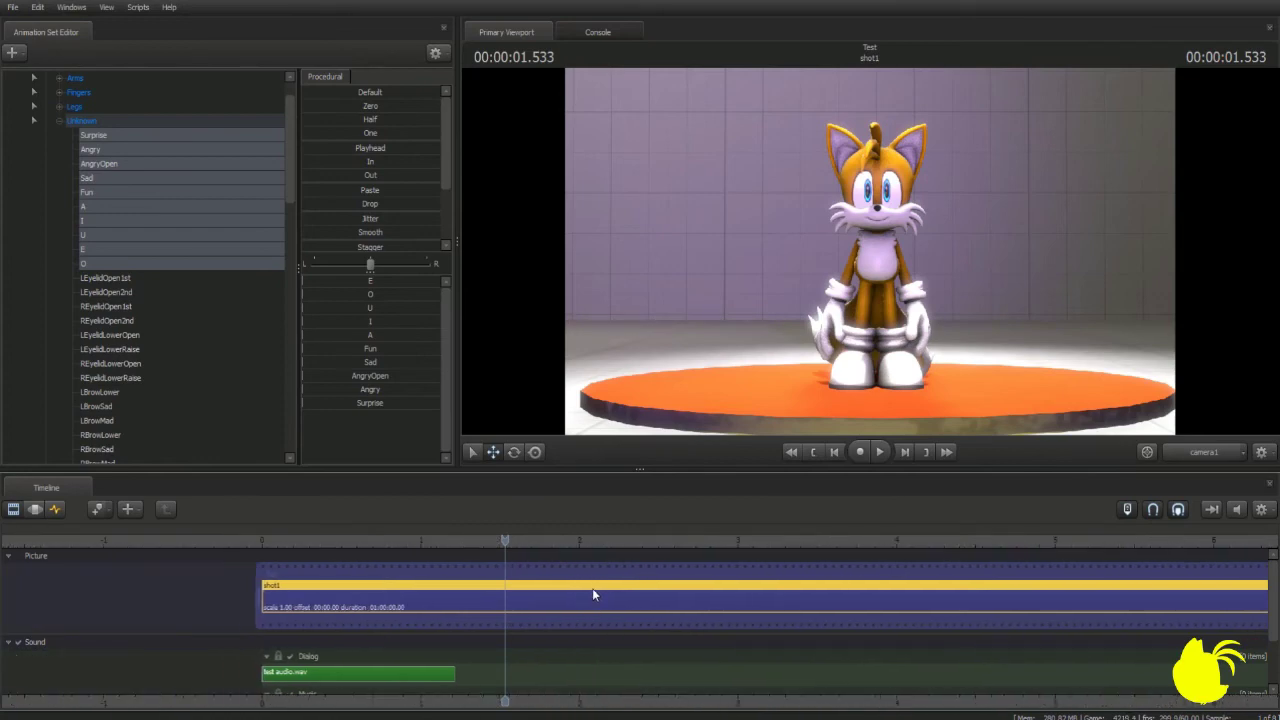
pyautogui.scroll(-8, 600, 612)
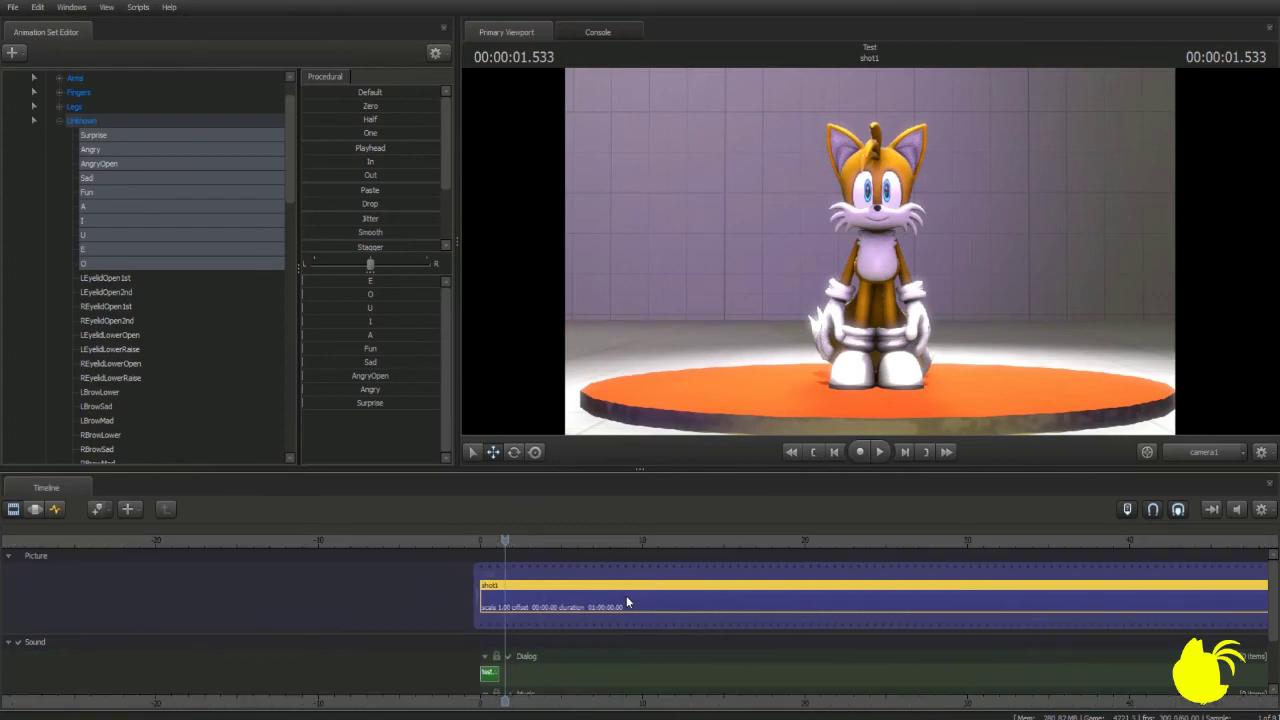
pyautogui.scroll(-2, 618, 600)
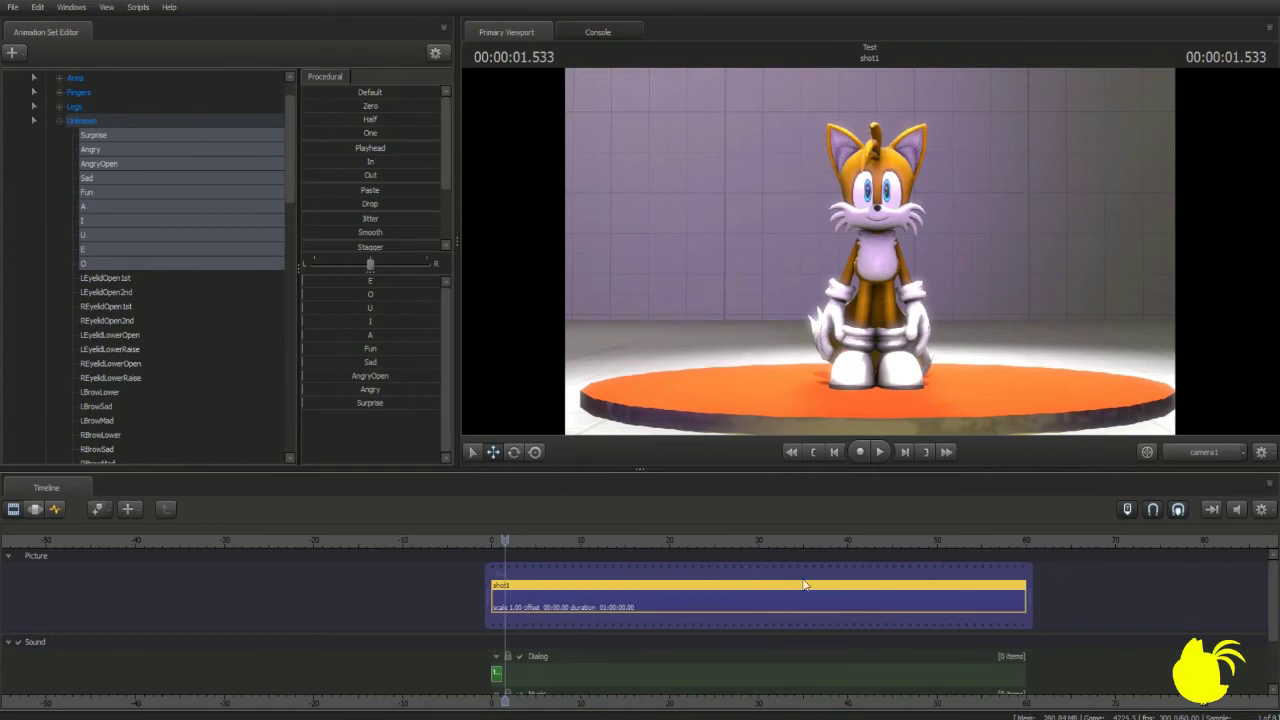
pyautogui.click(494, 592)
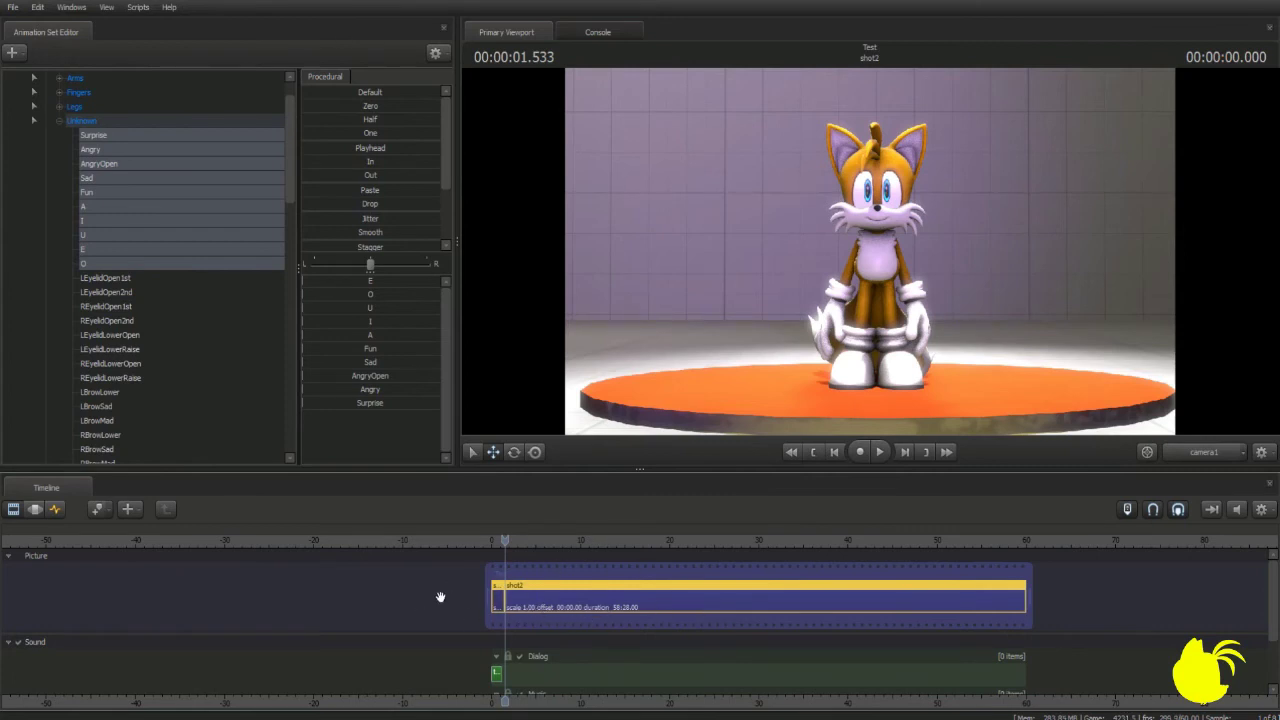
pyautogui.click(536, 607)
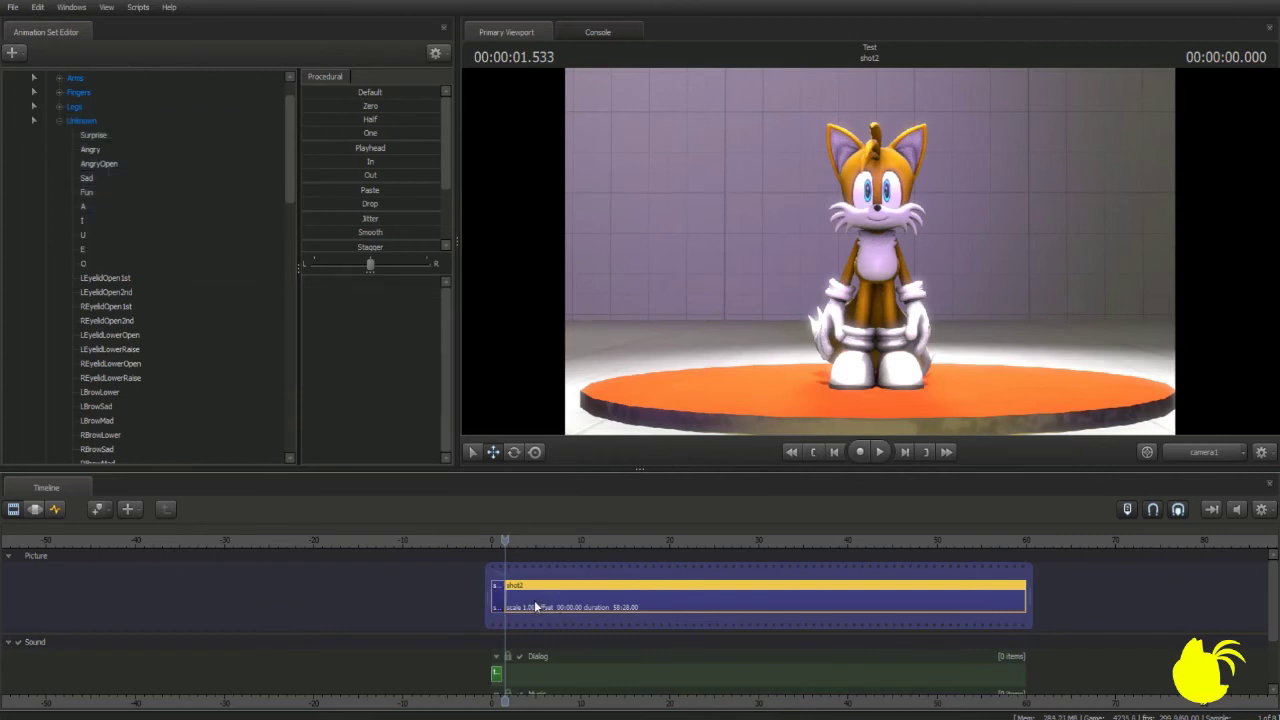
pyautogui.rightClick(534, 600)
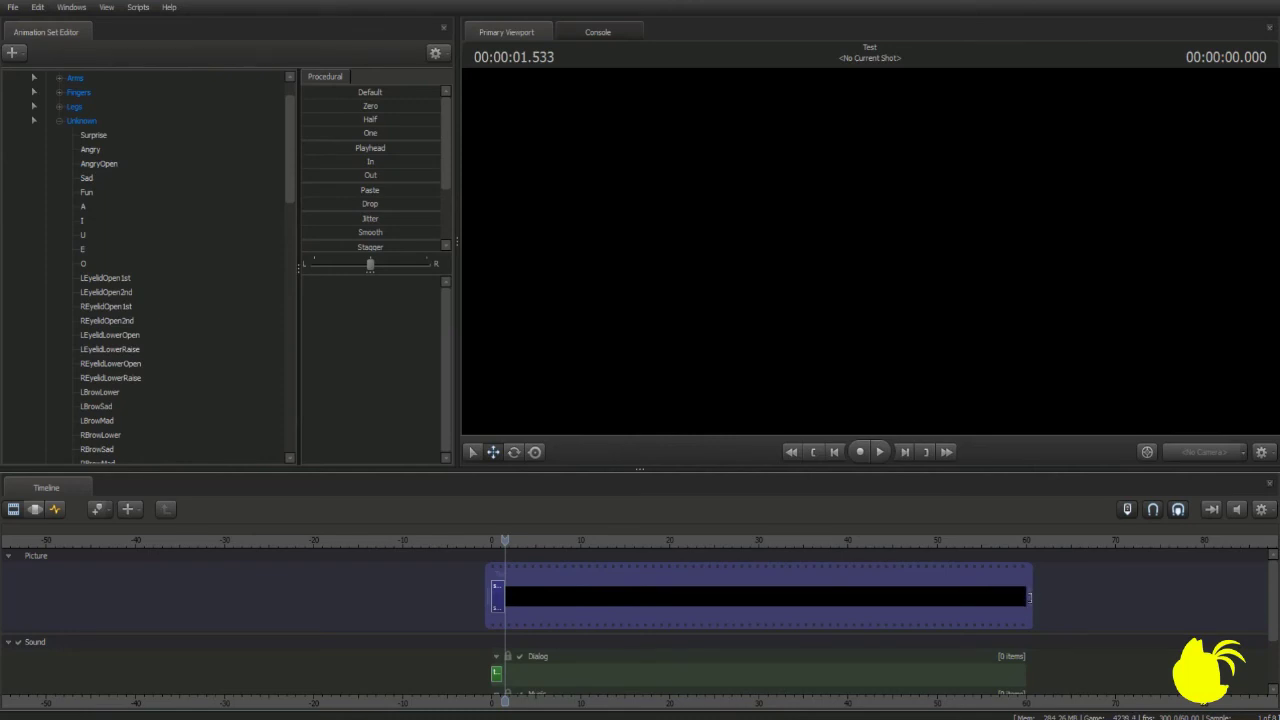
pyautogui.moveTo(1029, 597); pyautogui.dragTo(510, 573)
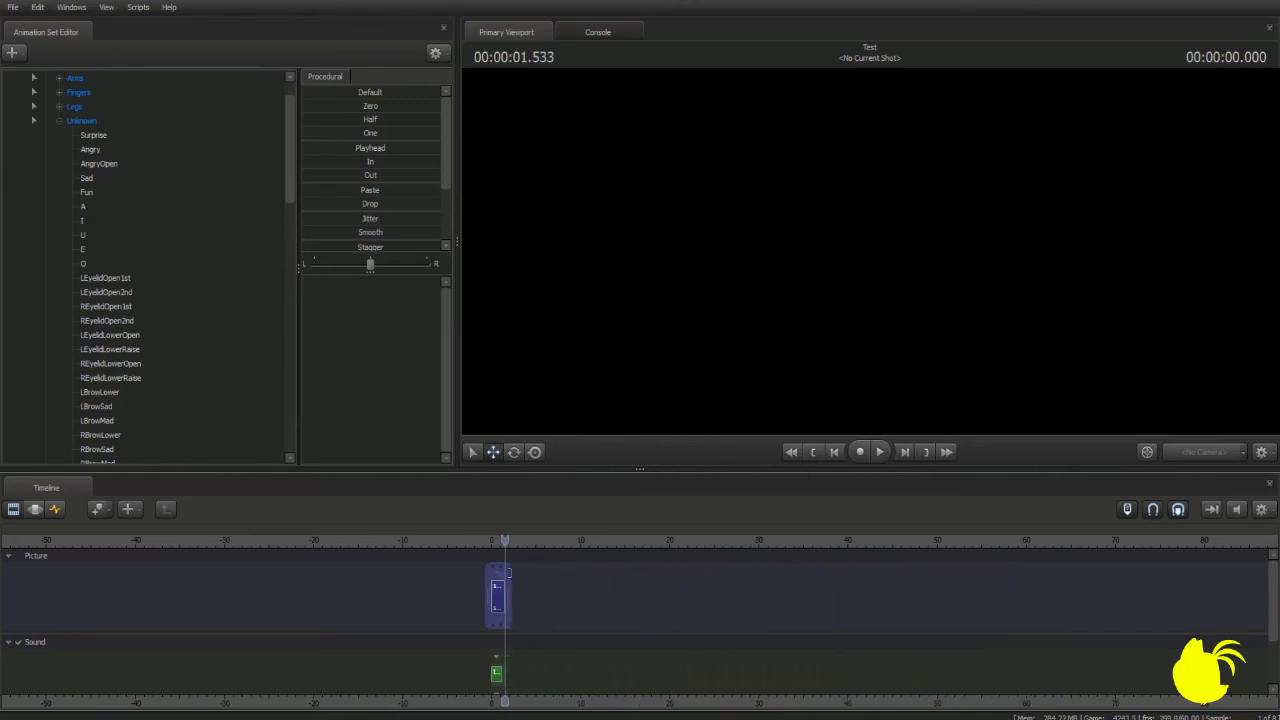
pyautogui.press('space')
# - Begin a movie export from File > Export > Movie, saving the modified session first
pyautogui.click(37, 7)
pyautogui.click(13, 7)
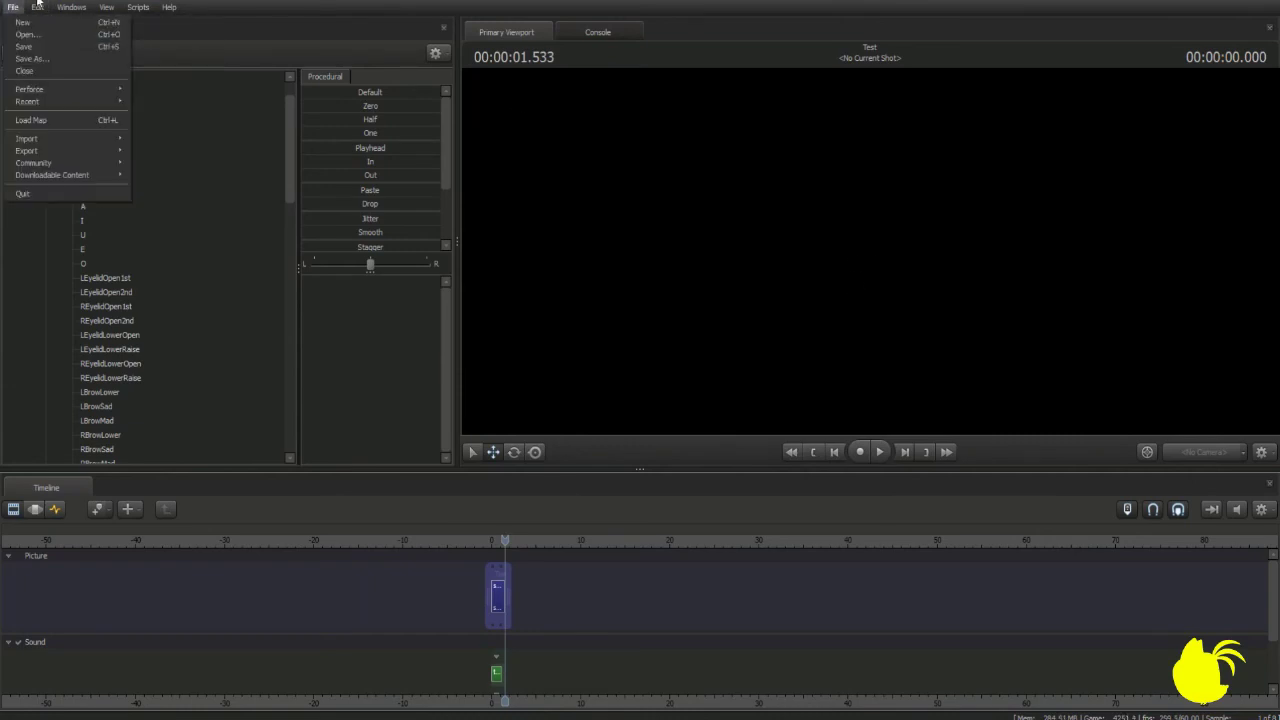
pyautogui.moveTo(77, 150)
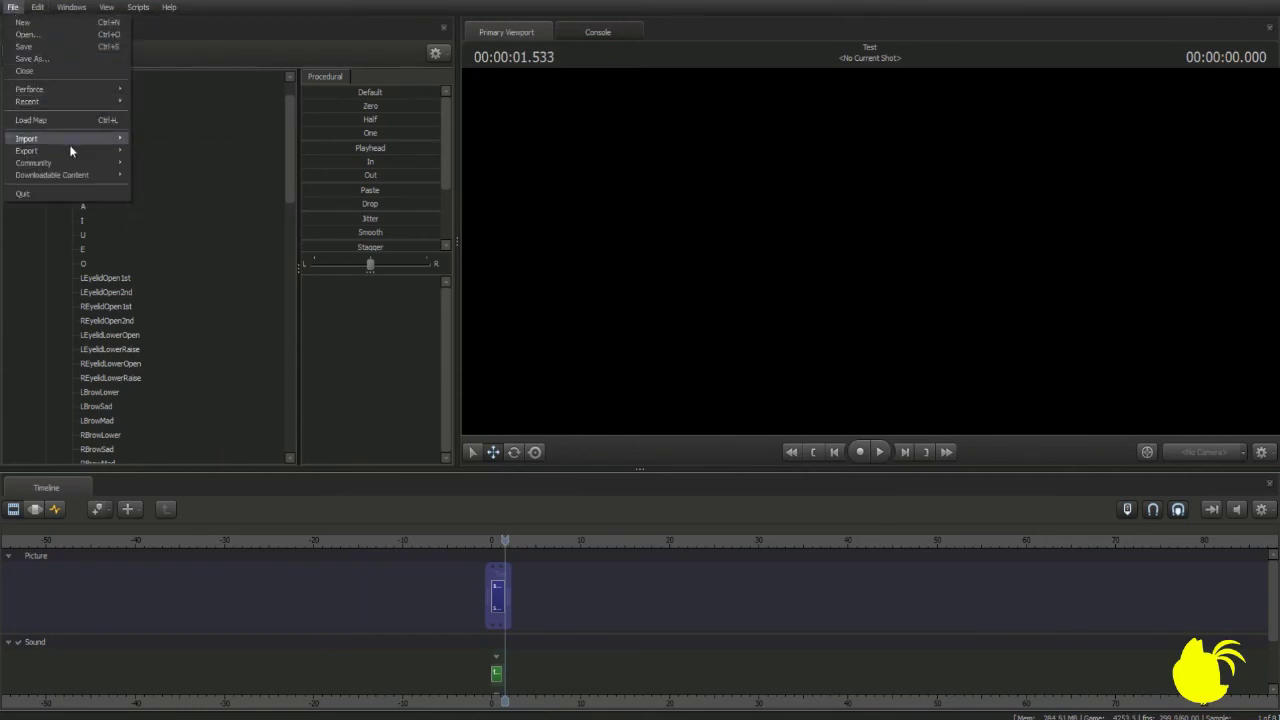
pyautogui.click(150, 153)
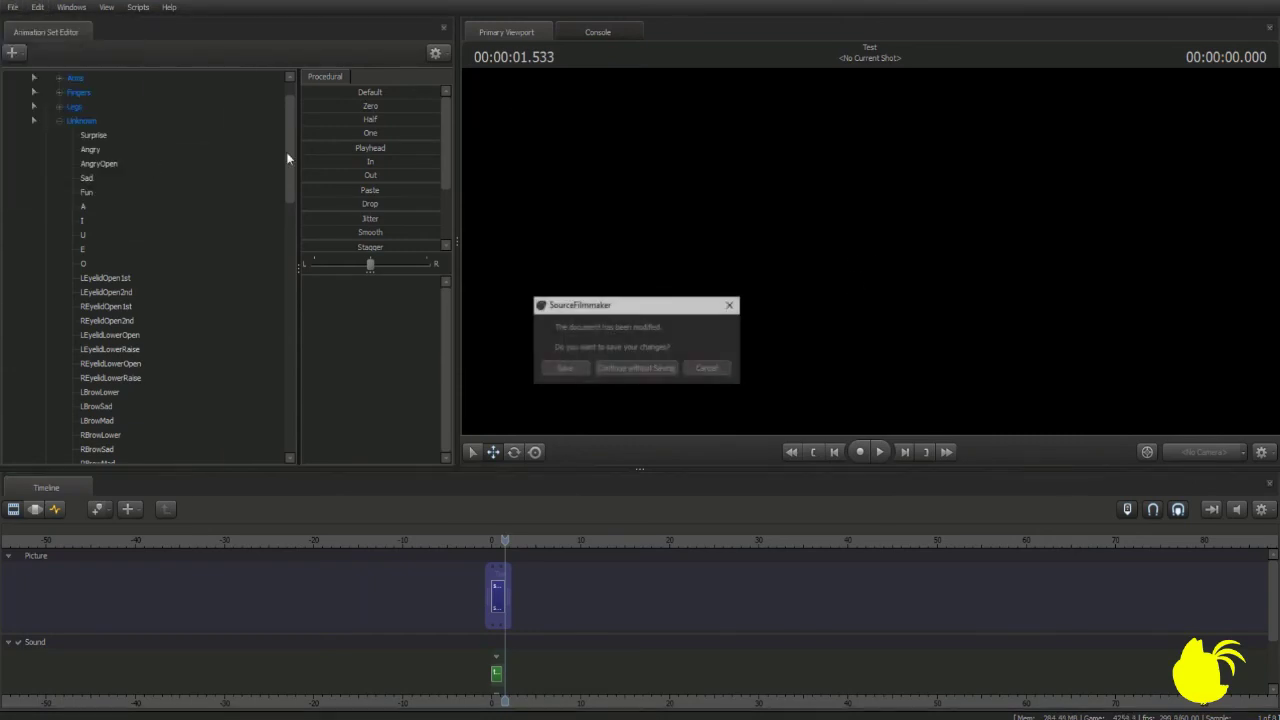
pyautogui.click(566, 368)
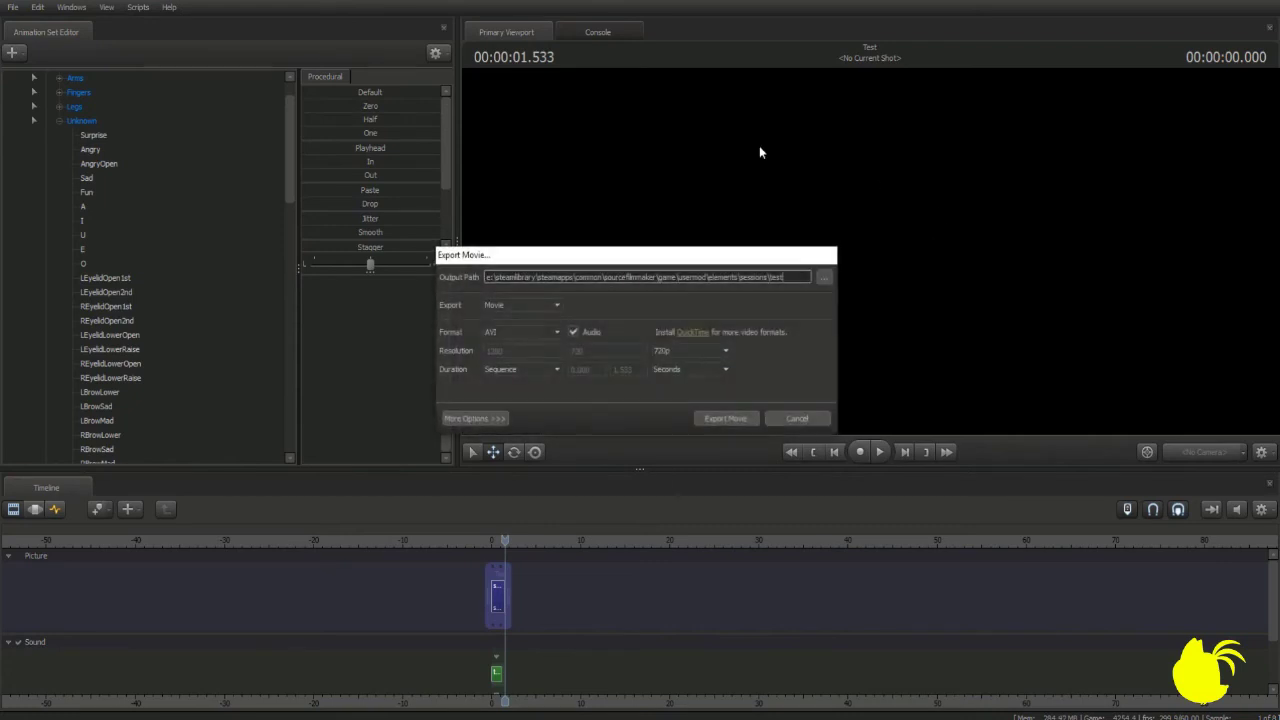
# - Set depth-of-field and motion-blur samples to 256 (override) under More Options
pyautogui.click(478, 420)
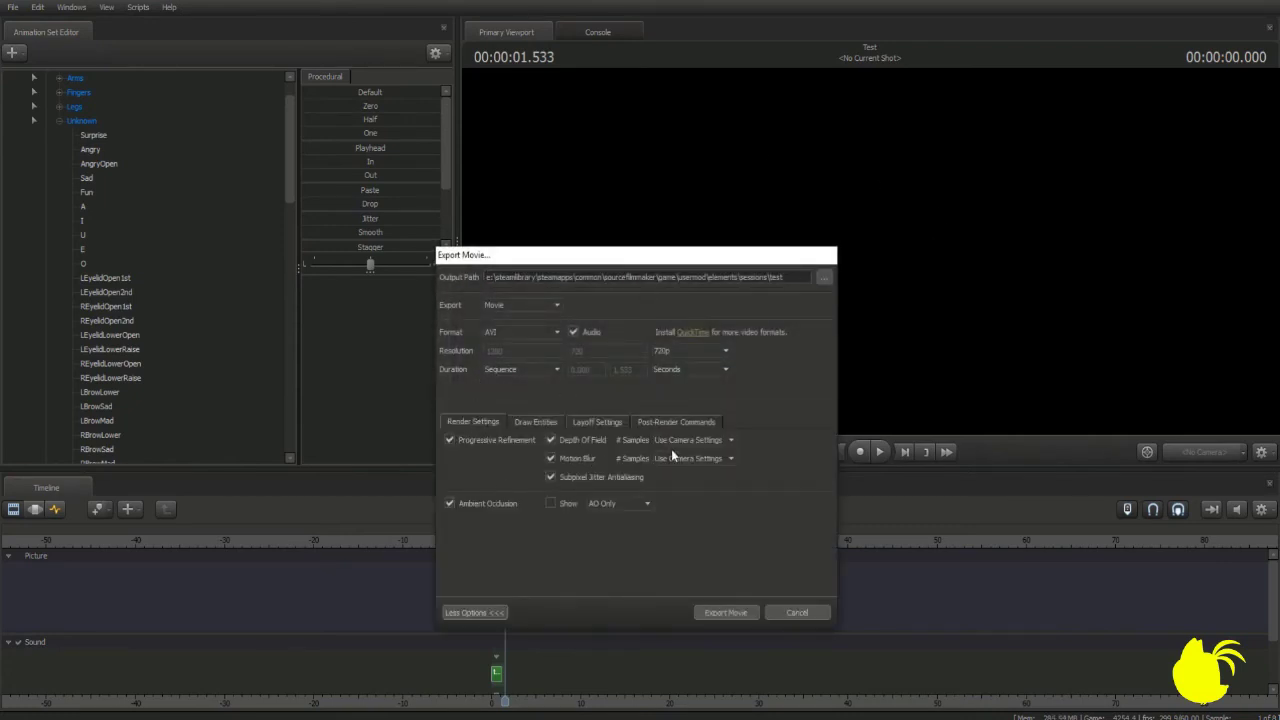
pyautogui.click(712, 442)
pyautogui.click(682, 507)
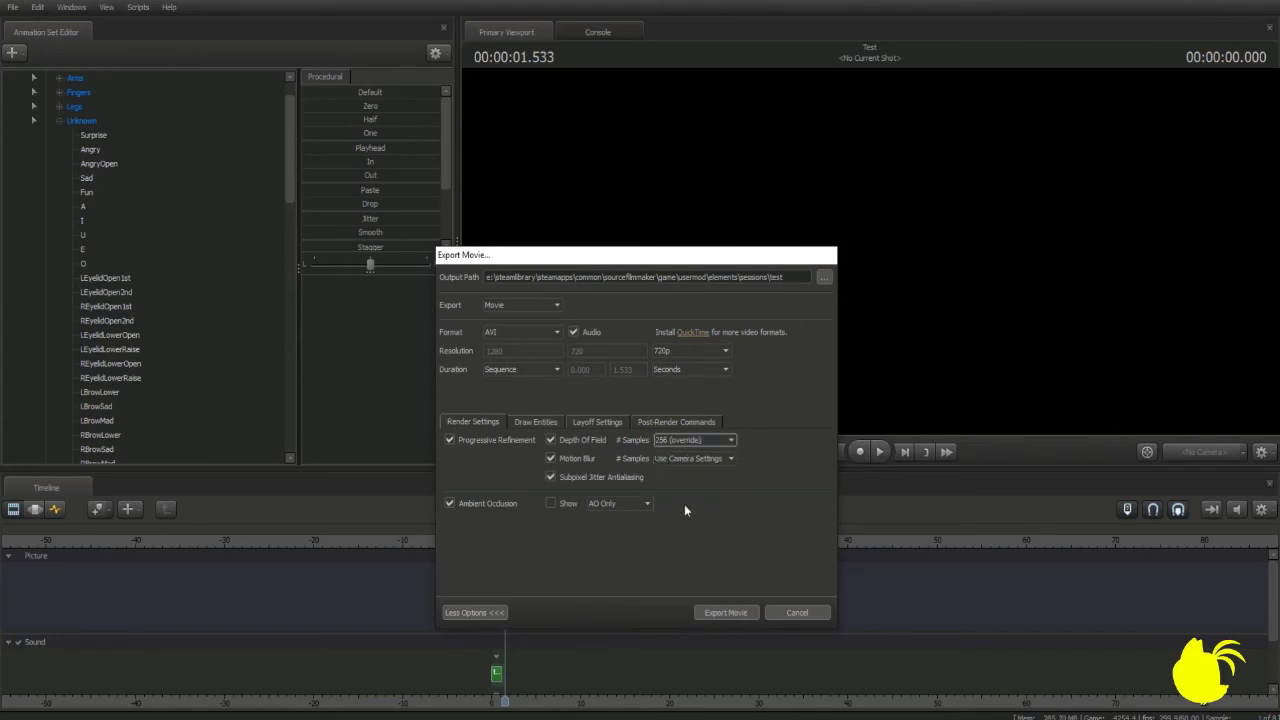
pyautogui.click(700, 459)
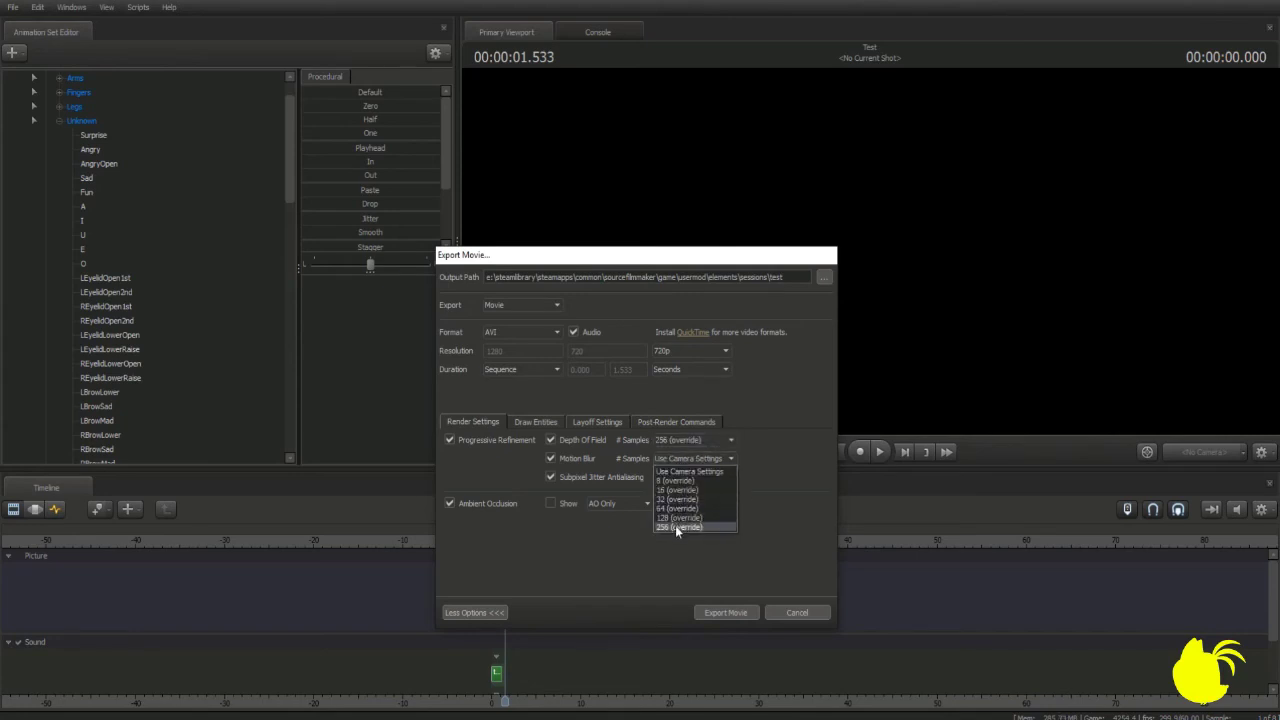
pyautogui.click(676, 525)
# - Override the frame rate to 60, render the movie, and overwrite the old test render
pyautogui.click(587, 424)
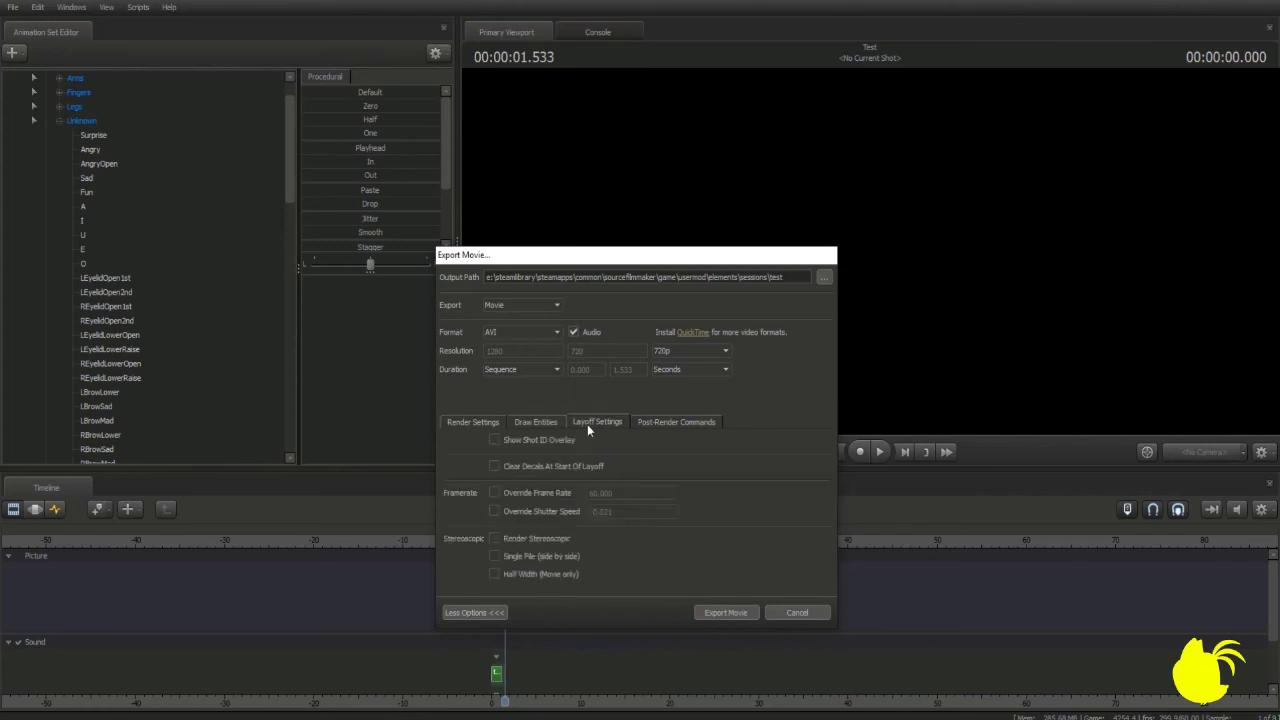
pyautogui.click(493, 492)
pyautogui.click(724, 613)
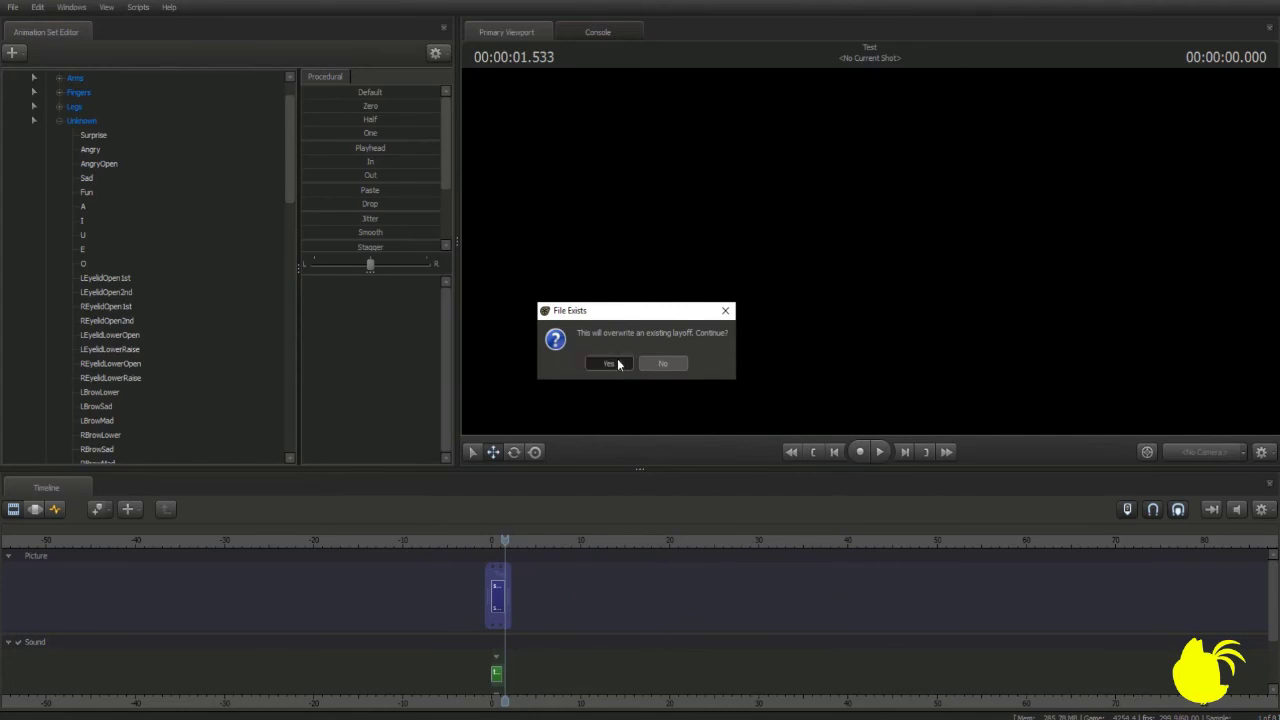
pyautogui.click(610, 363)
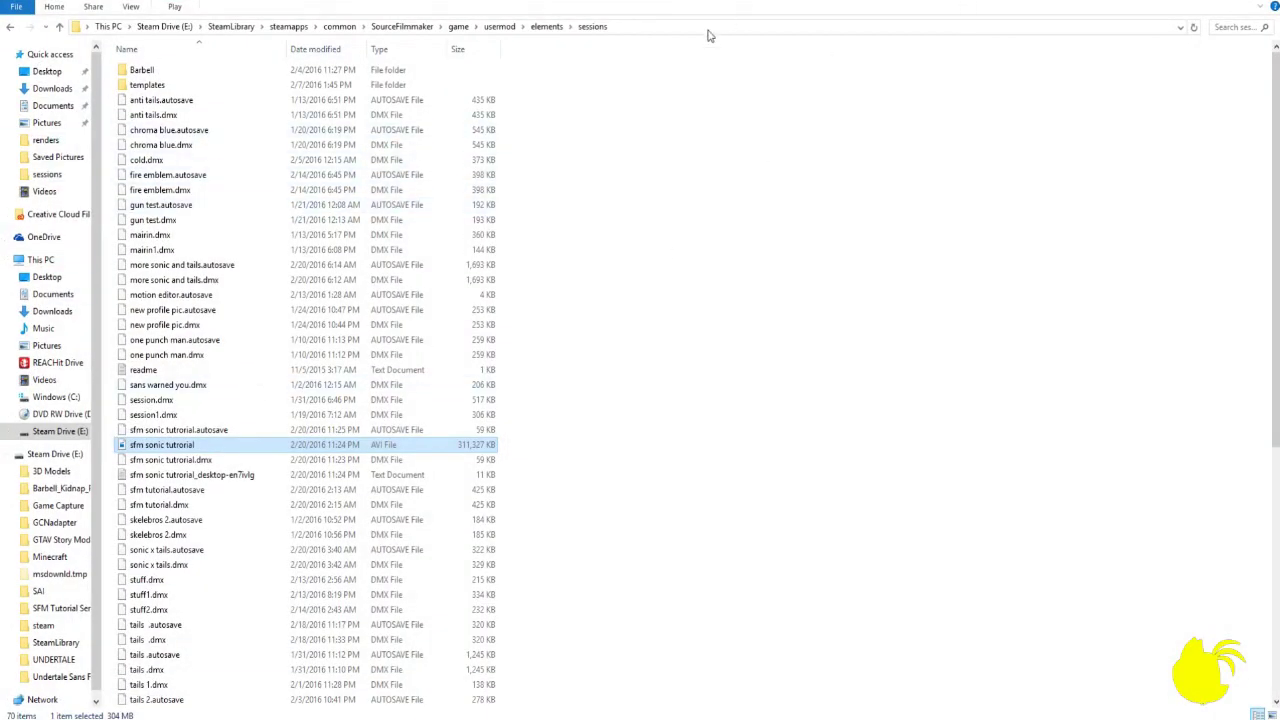
# - Open the exported 'test' AVI from the elements > sessions folder in File Explorer
pyautogui.click(546, 26)
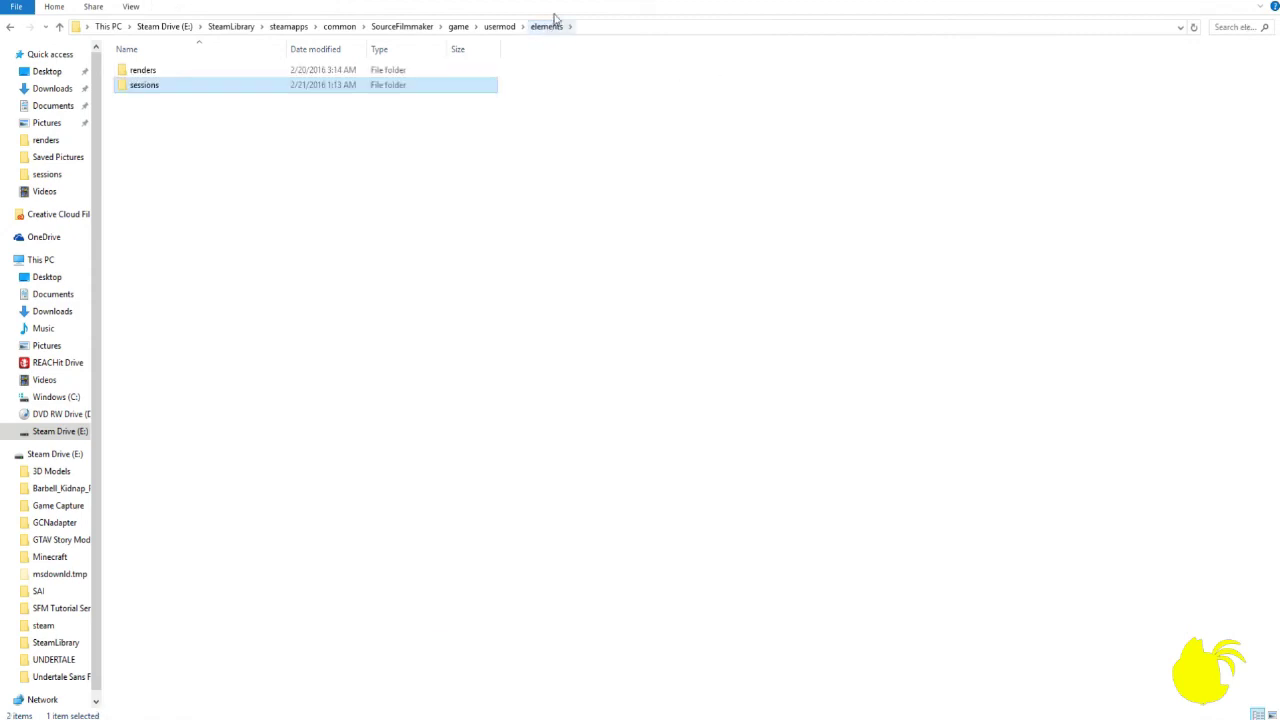
pyautogui.doubleClick(150, 85)
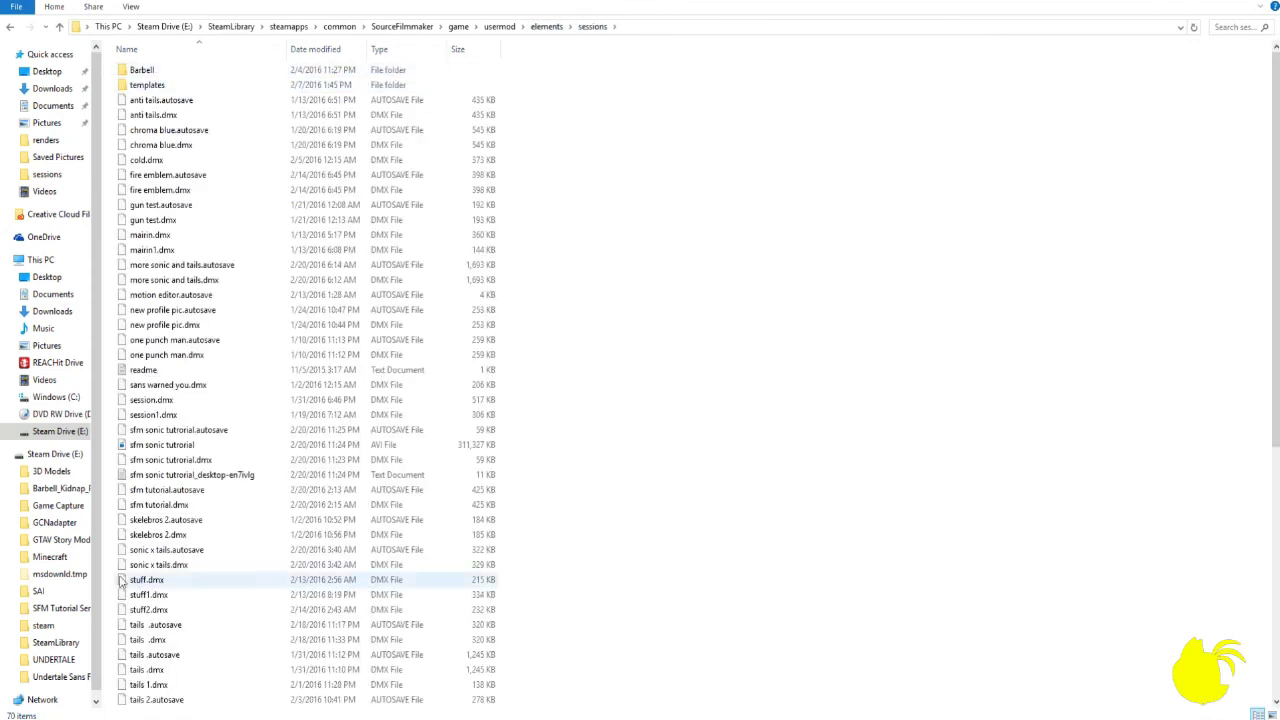
pyautogui.scroll(-9, 160, 440)
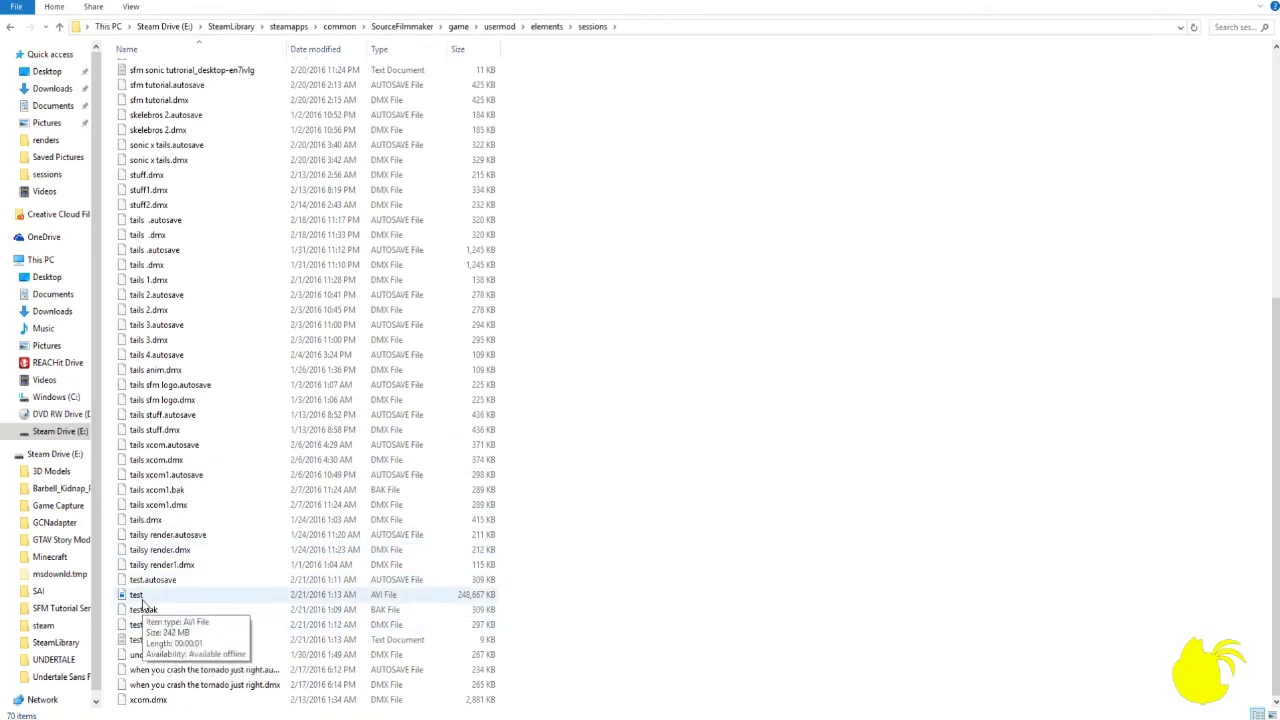
pyautogui.doubleClick(396, 597)
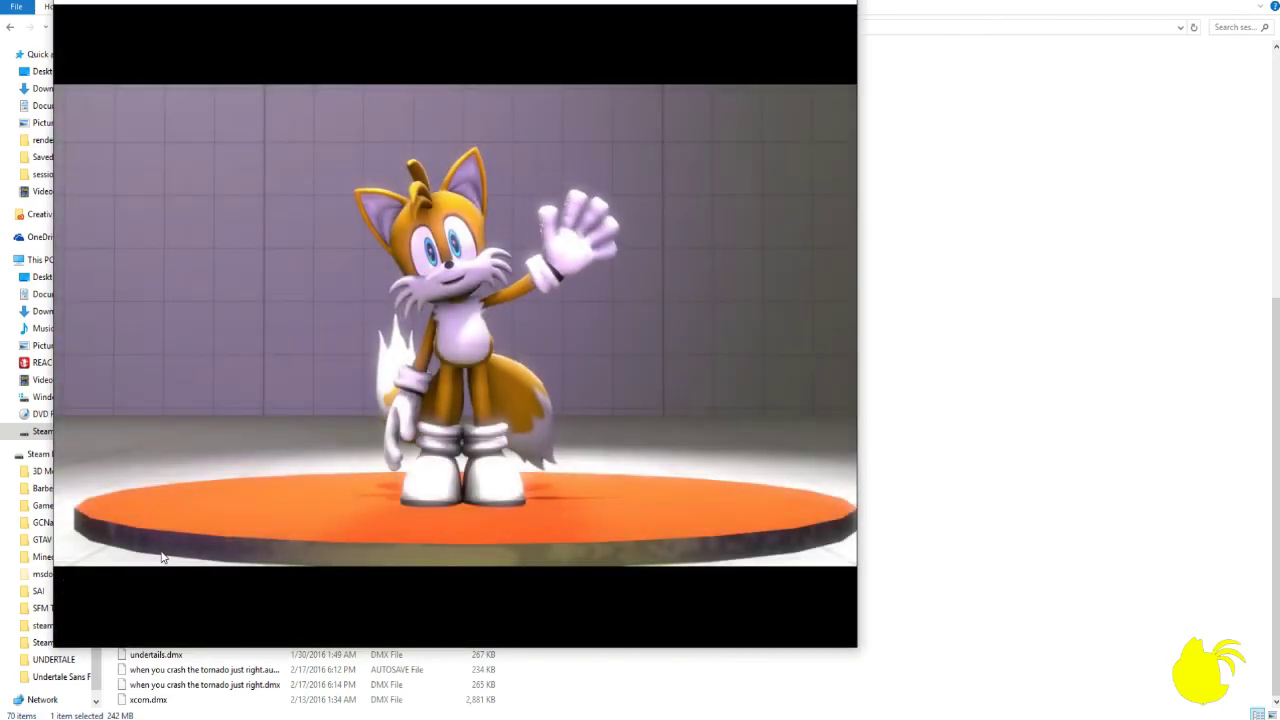
# - Pause and resume the Tails waving test video, then close Movies & TV
pyautogui.click(440, 619)
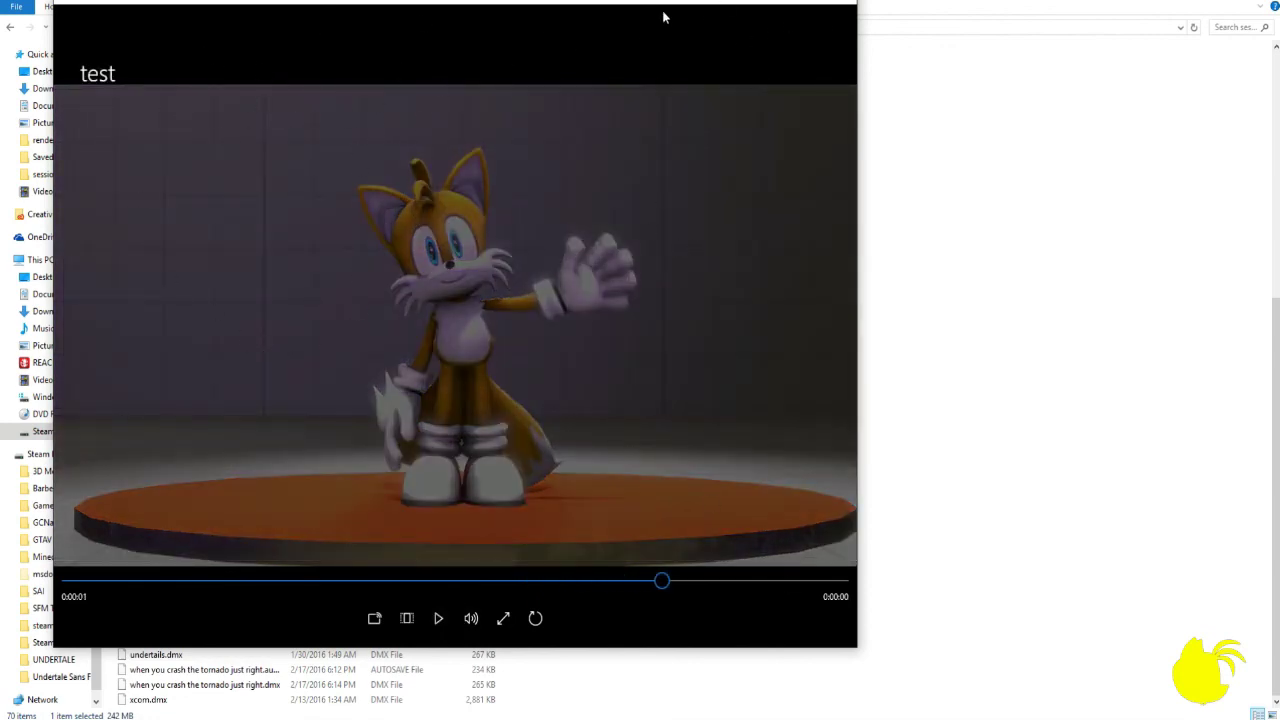
pyautogui.click(664, 114)
pyautogui.rightClick(763, 716)
pyautogui.click(745, 707)
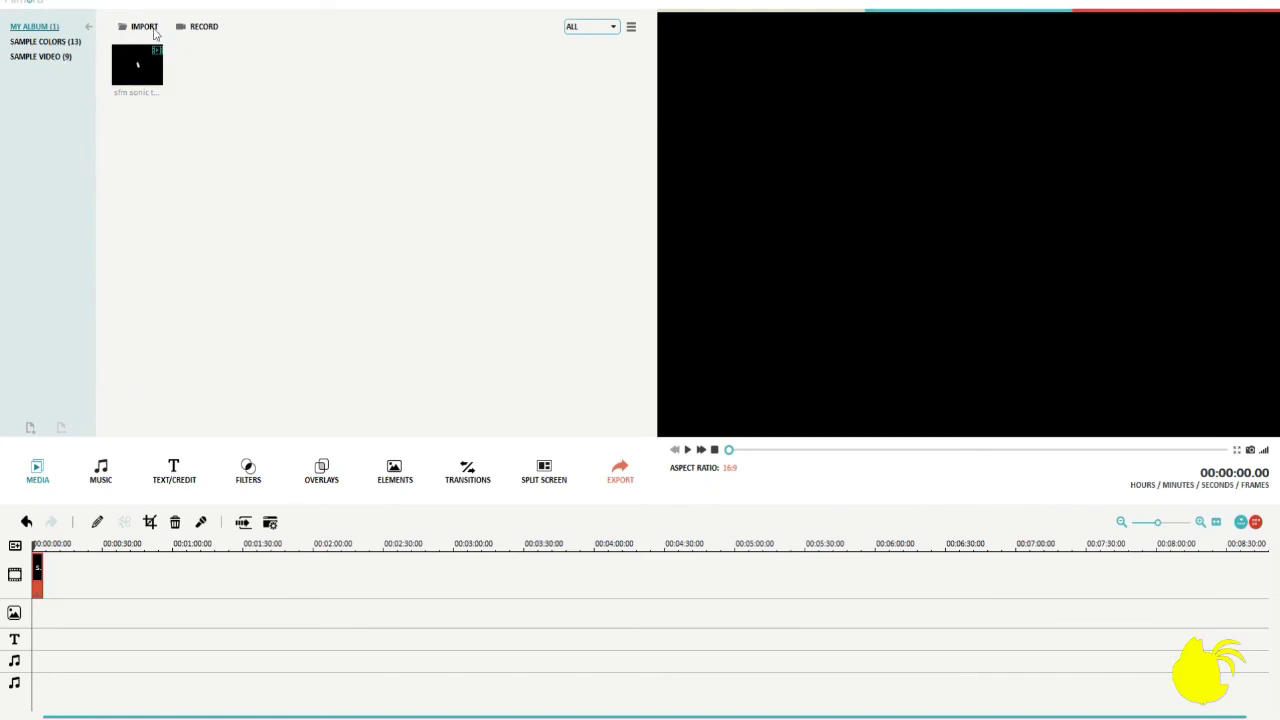
# - Import the 'test' AVI from the sessions folder into Filmora's media library
pyautogui.click(143, 27)
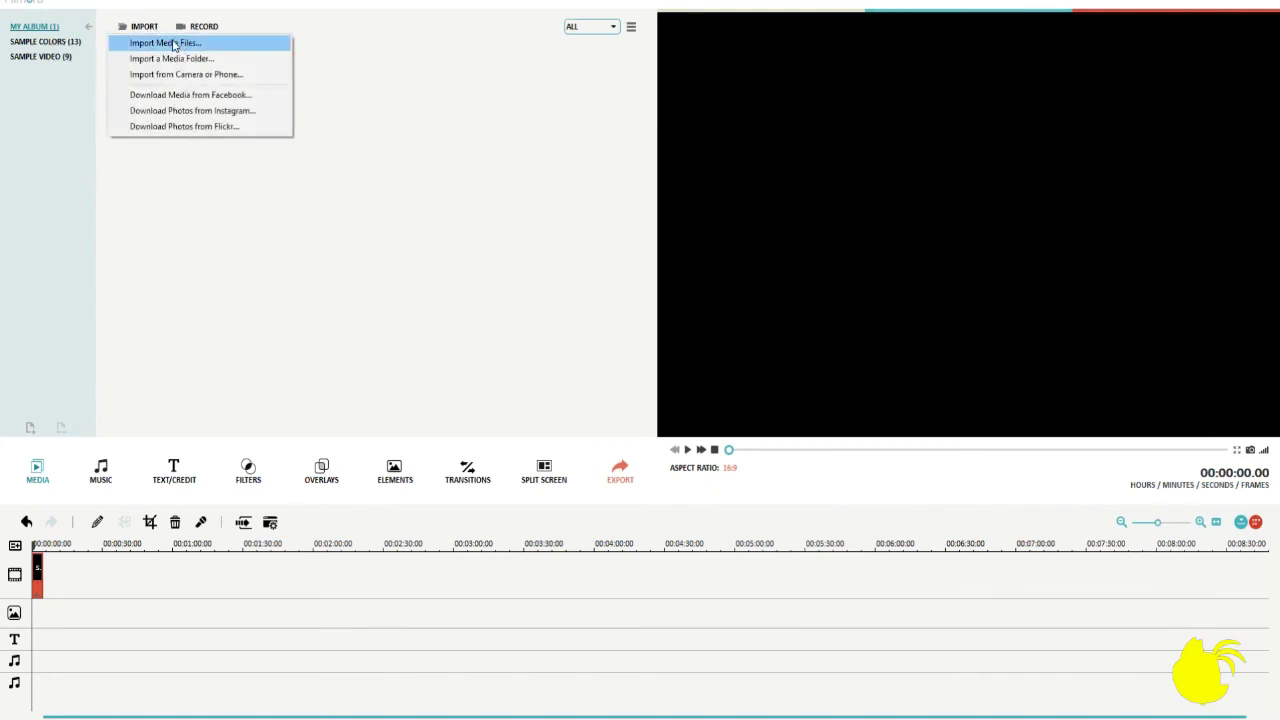
pyautogui.click(165, 43)
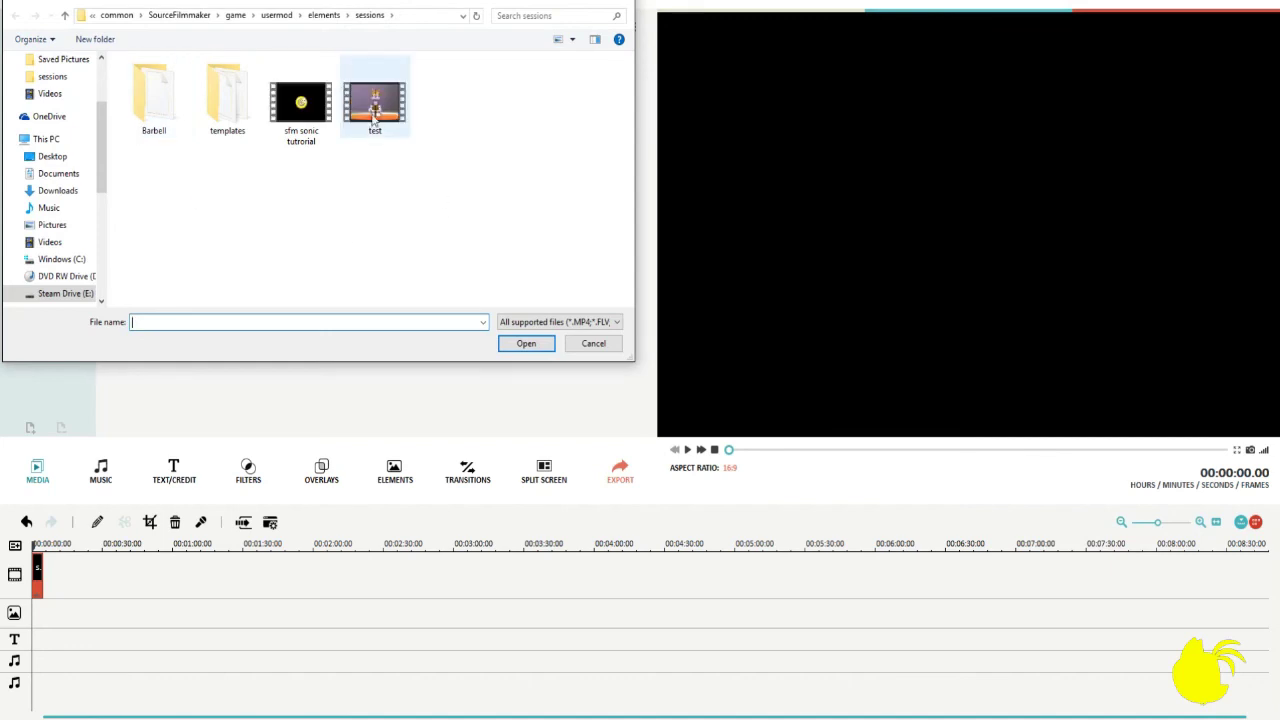
pyautogui.click(374, 110)
pyautogui.click(527, 343)
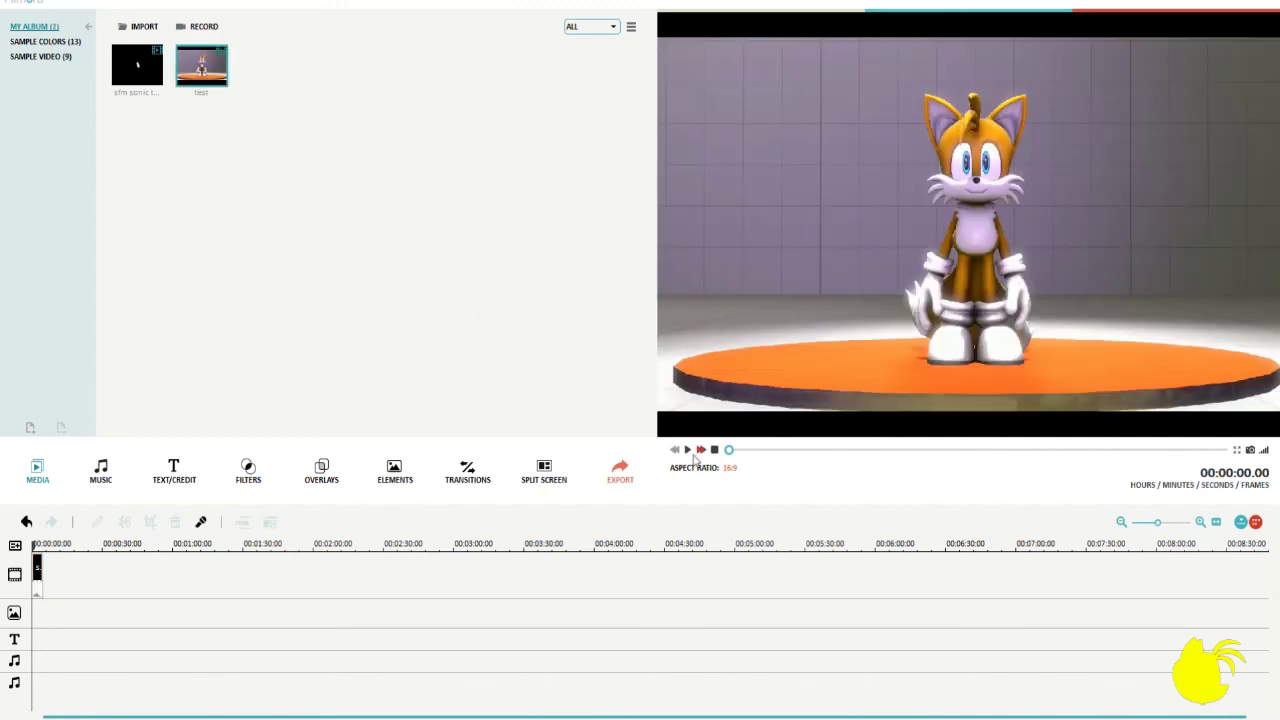
# - Play the imported test clip in the preview to watch Tails waving
pyautogui.click(688, 452)
pyautogui.click(689, 451)
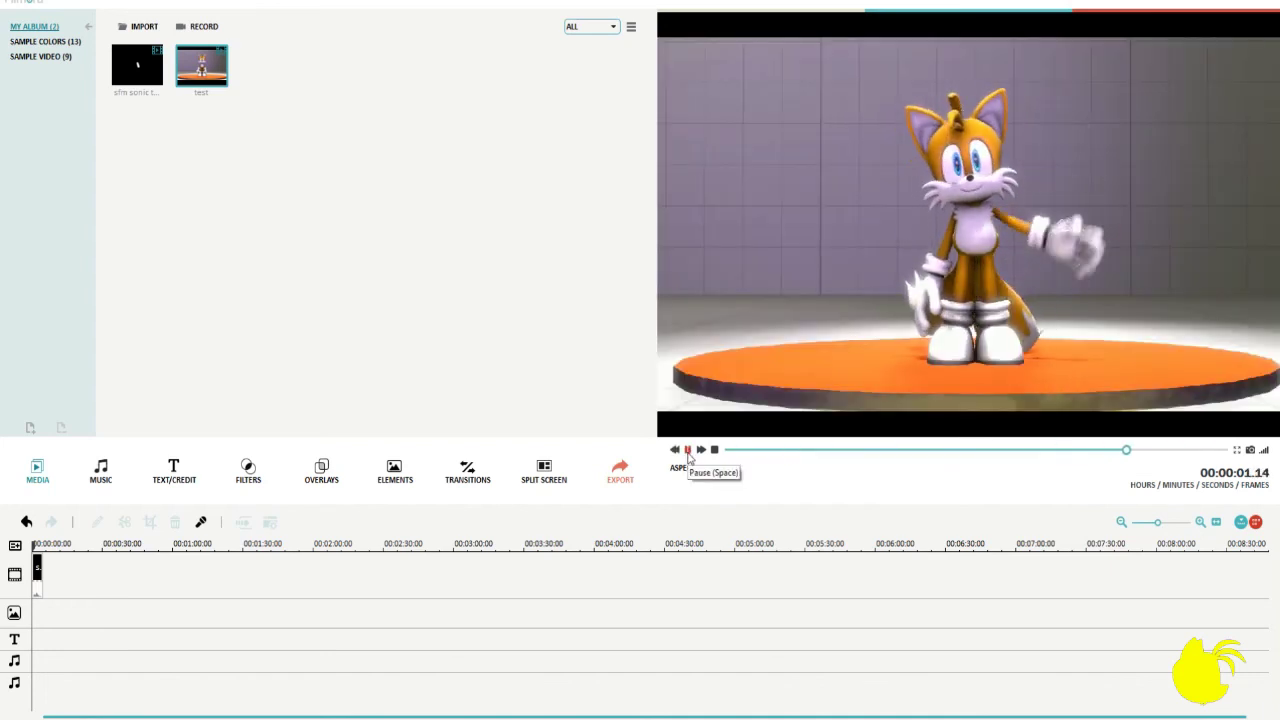
pyautogui.click(688, 451)
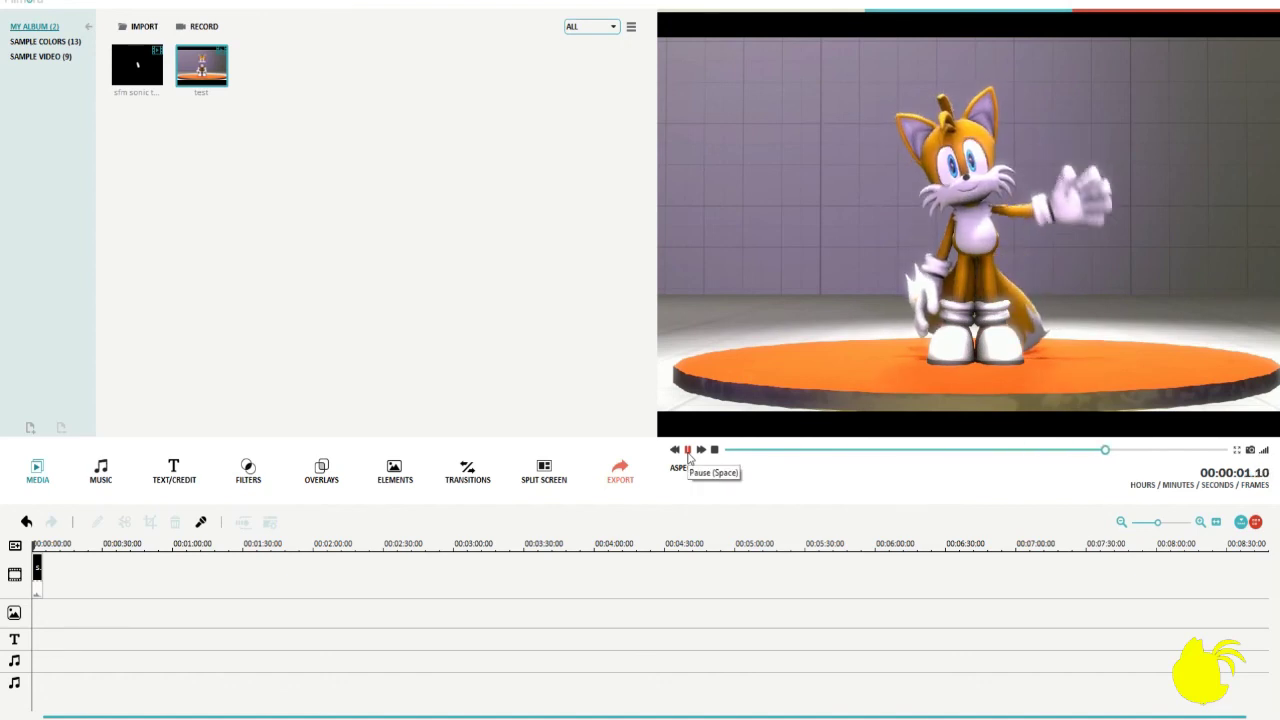